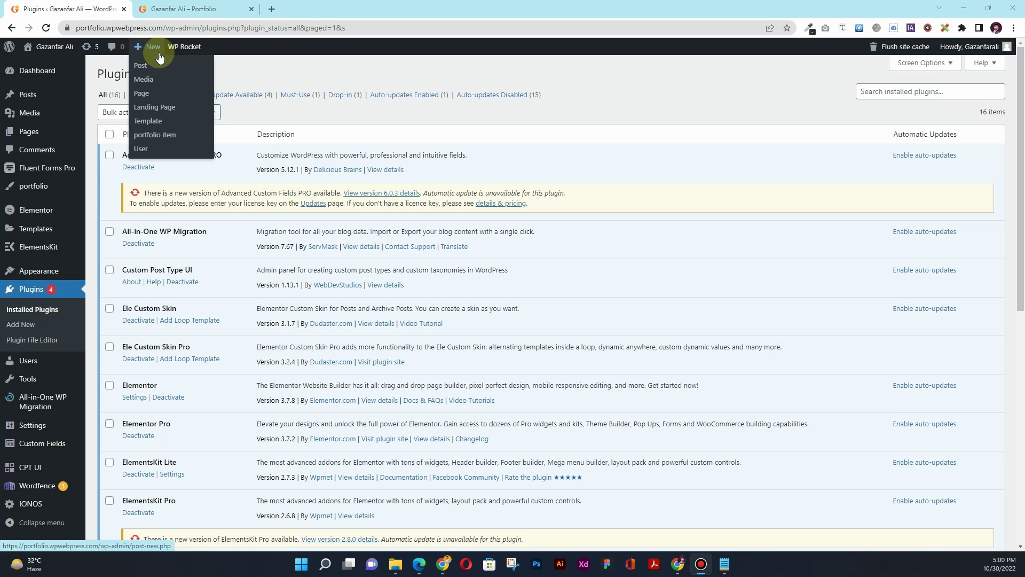
# Install and activate the Smart Floating / Sticky Buttons by Buttonizer plugin found by searching 'Floating'
pyautogui.click(149, 74)
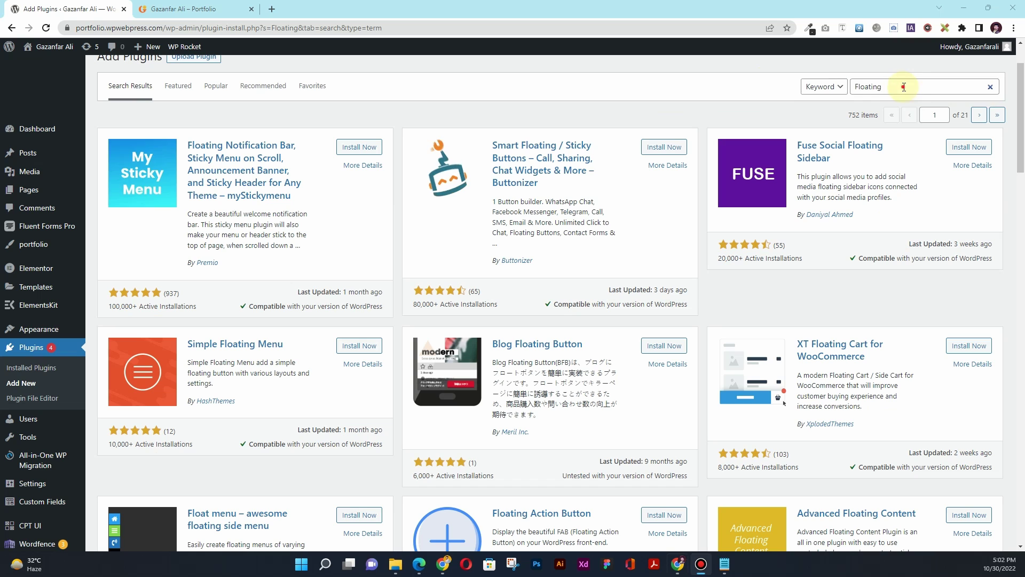
pyautogui.moveTo(906, 87); pyautogui.dragTo(857, 87)
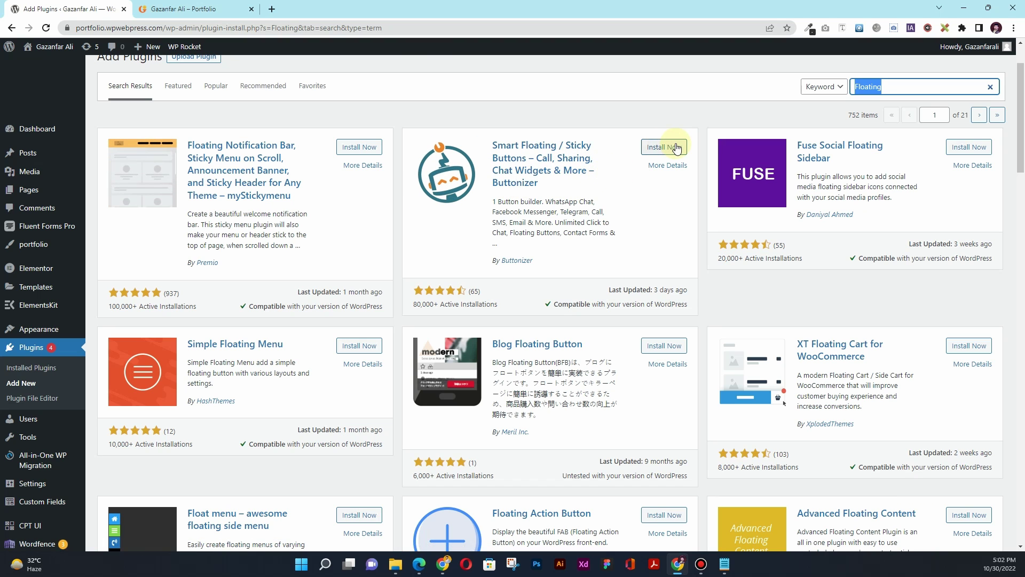
pyautogui.click(674, 147)
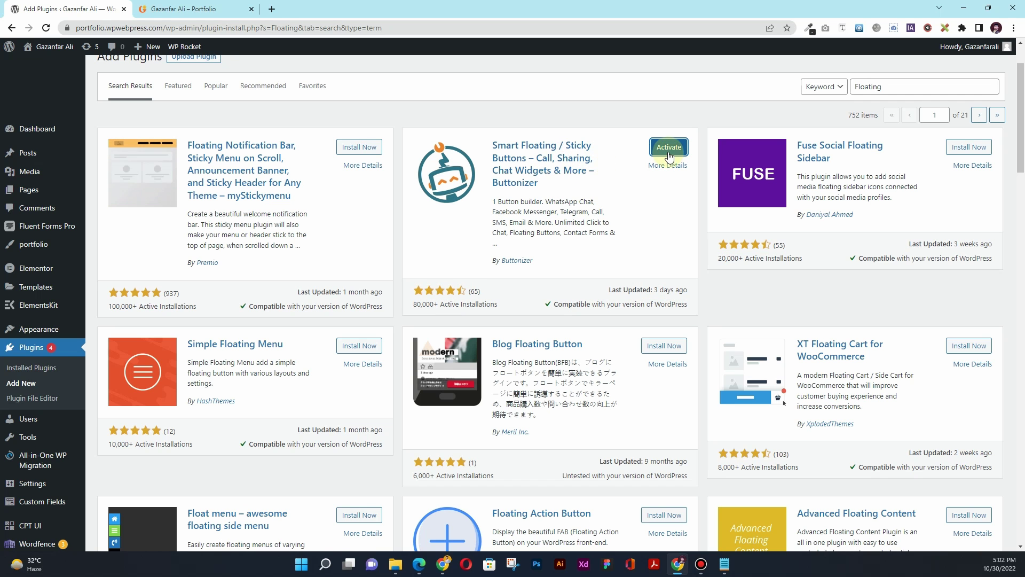
pyautogui.click(668, 153)
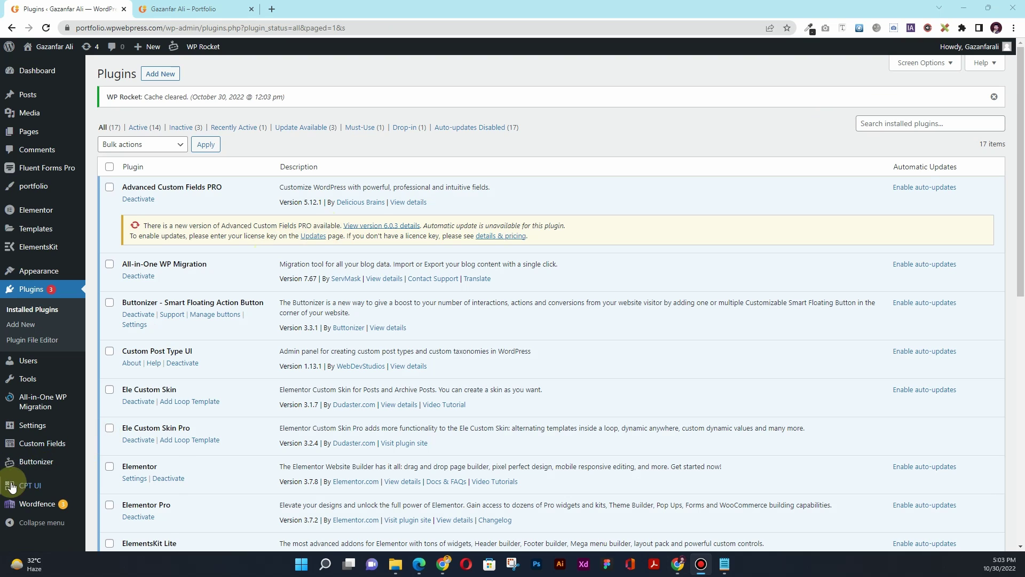
# Open Buttonizer from the sidebar and choose Start Using Buttonizer
pyautogui.moveTo(51, 466)
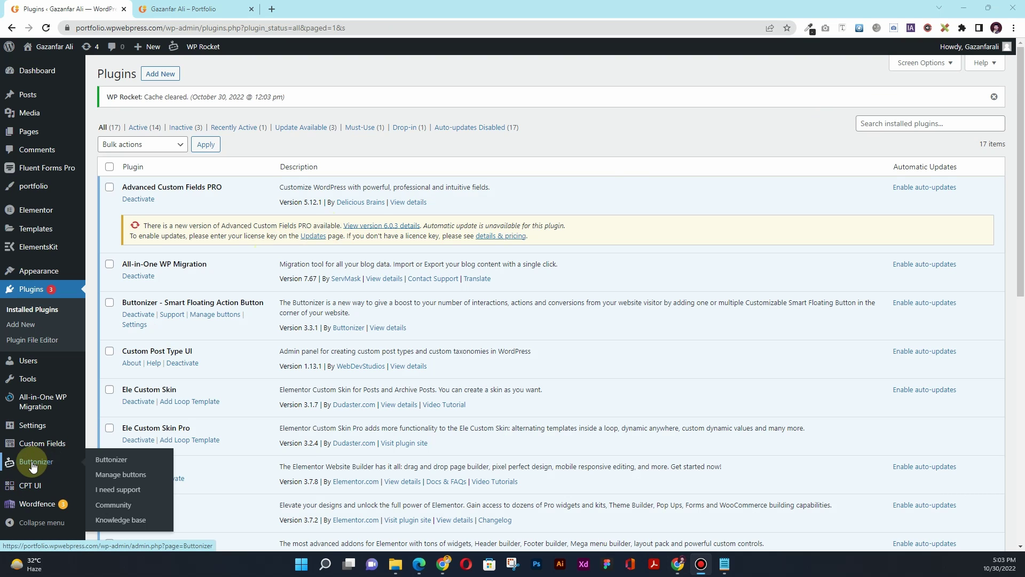
pyautogui.click(42, 466)
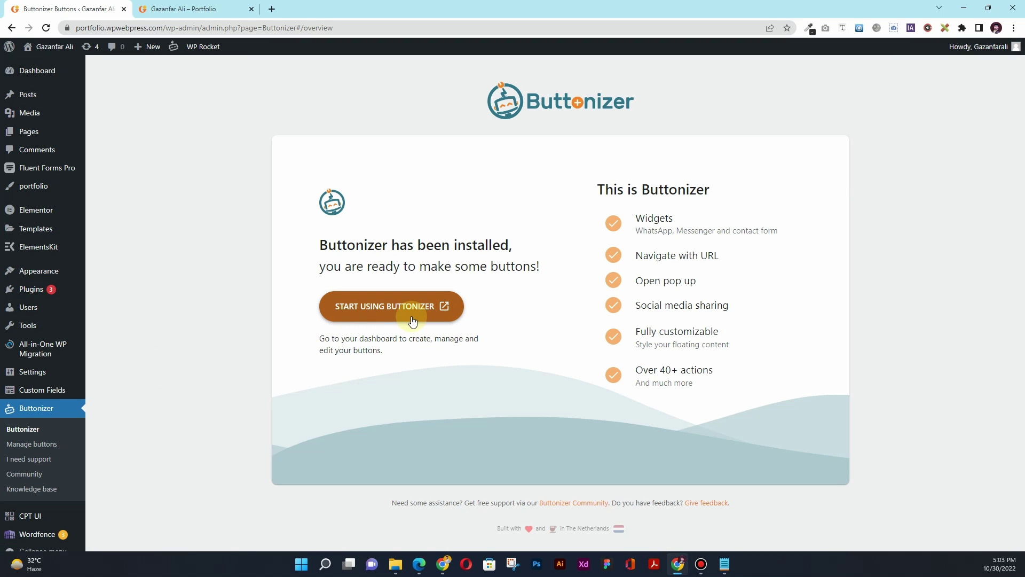
pyautogui.click(45, 446)
pyautogui.click(365, 316)
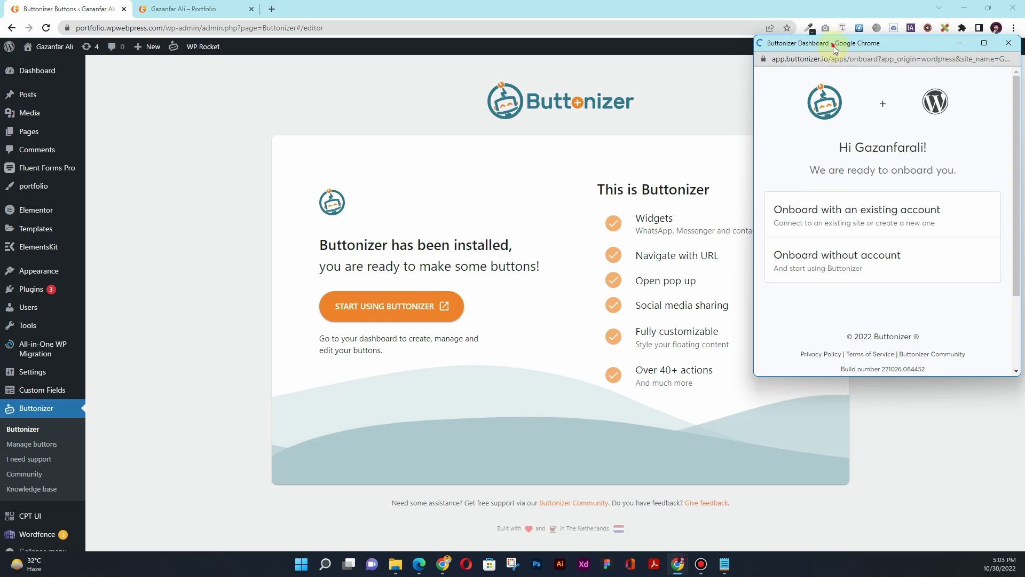
# Onboard without an account, confirm the site name and domain, and finish onboarding
pyautogui.moveTo(833, 46); pyautogui.dragTo(410, 63)
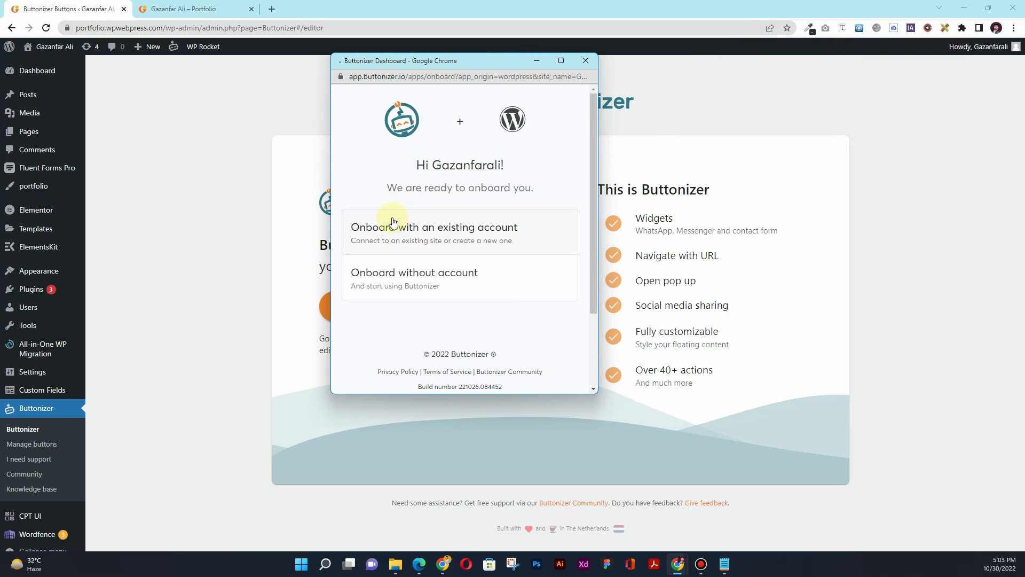
pyautogui.scroll(-1, 374, 222)
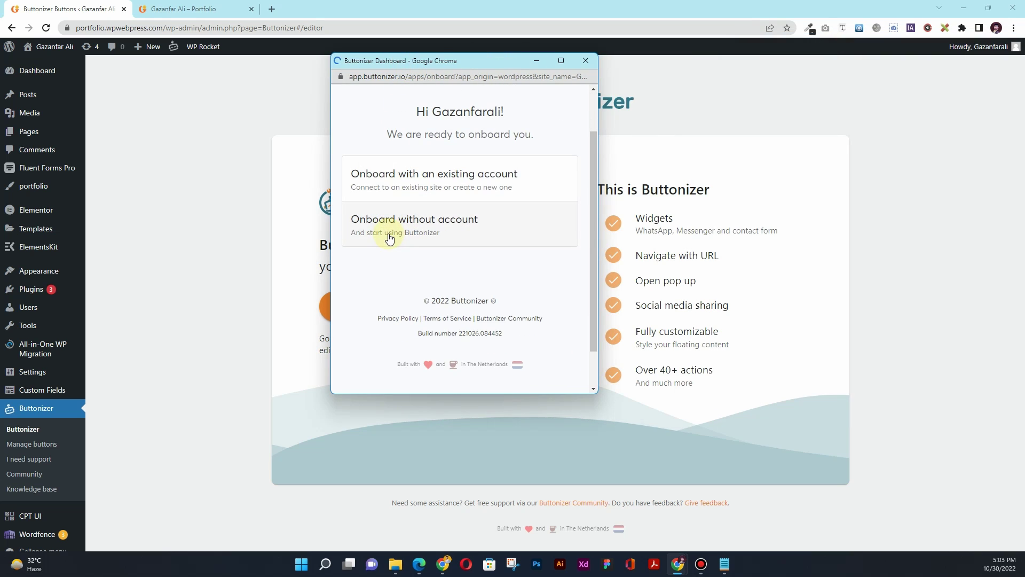
pyautogui.click(411, 232)
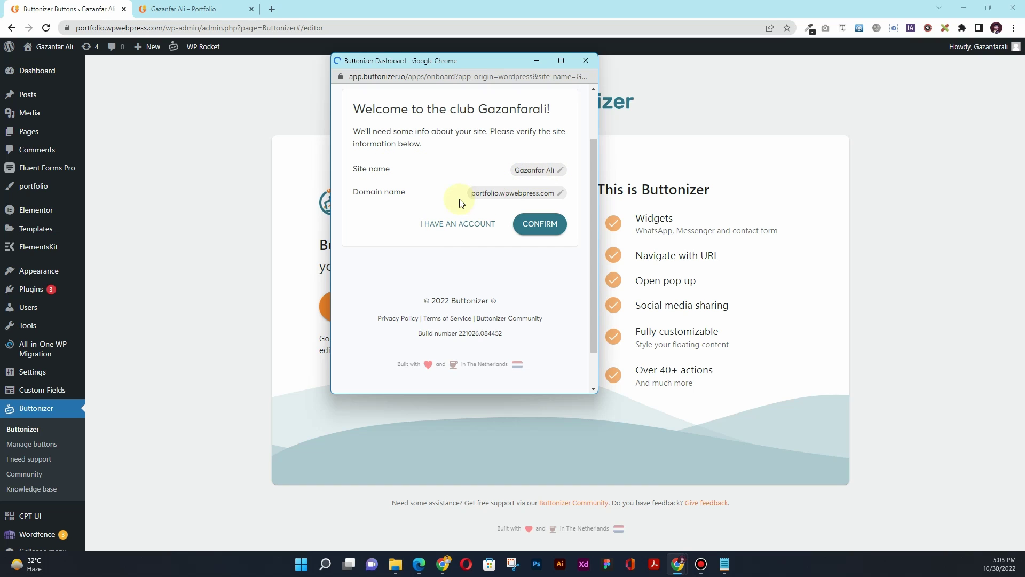
pyautogui.click(541, 224)
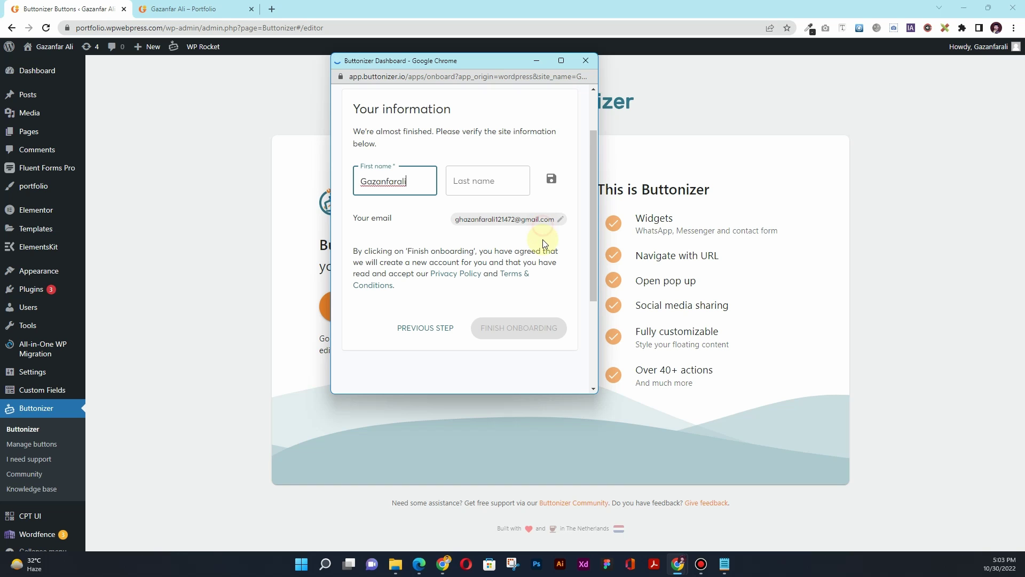
pyautogui.scroll(1, 449, 267)
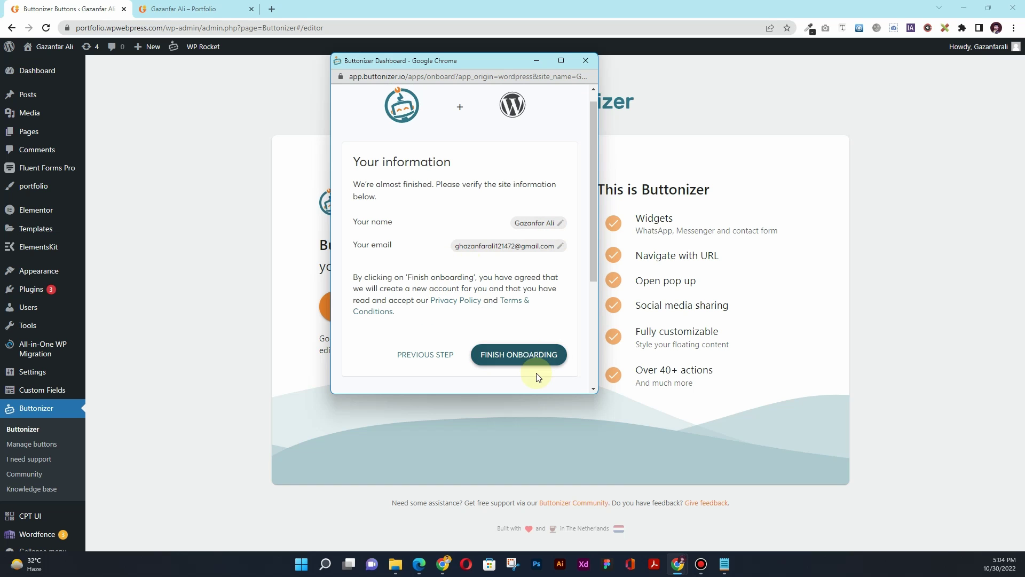
pyautogui.click(537, 357)
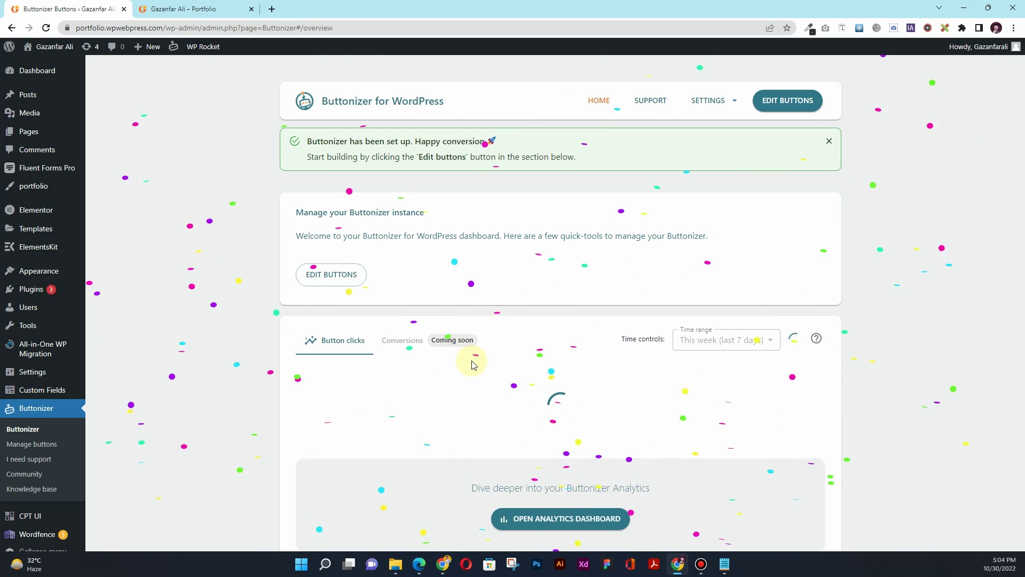
# Insert the Social media template with Menu, Facebook, TikTok, Snapchat, WhatsApp, Instagram and Twitter buttons
pyautogui.scroll(-2, 523, 257)
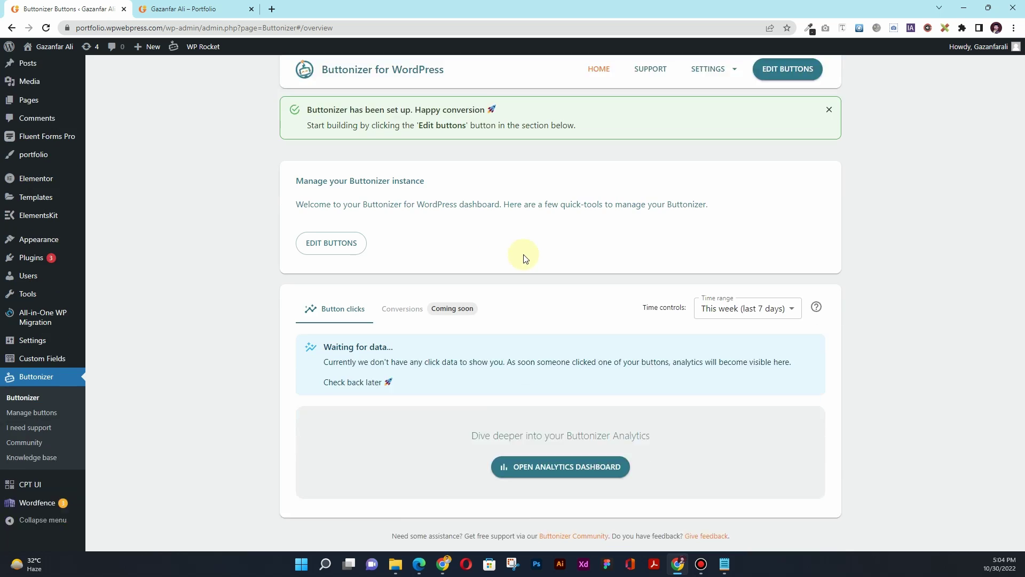
pyautogui.scroll(2, 524, 256)
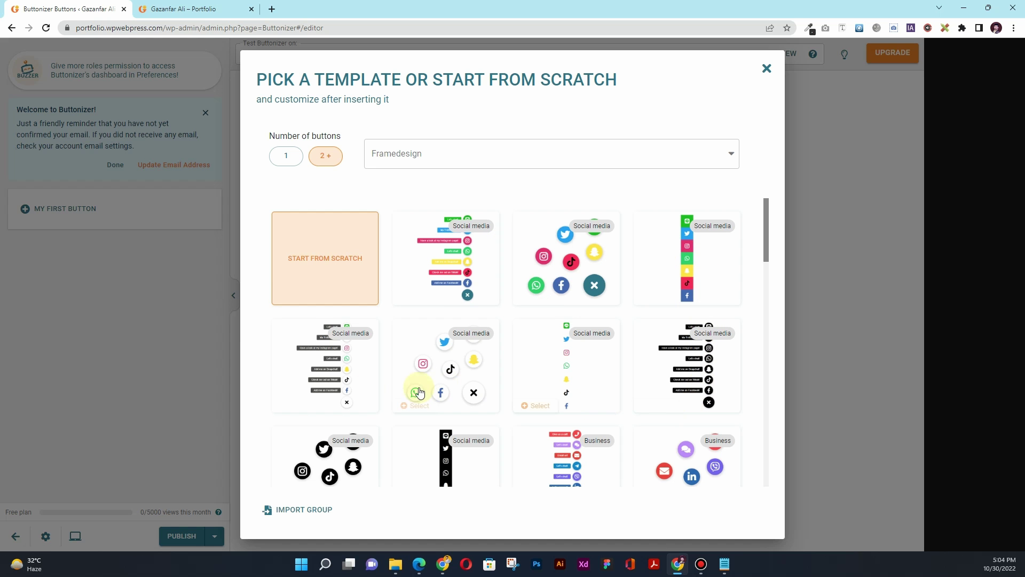
pyautogui.click(453, 272)
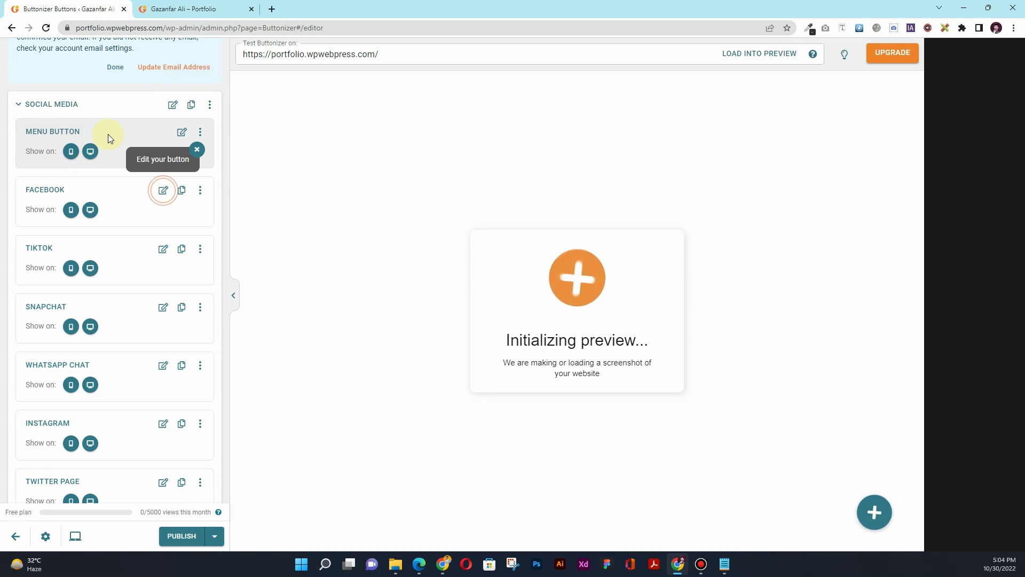
# Label the menu button 'Contact Me Now'
pyautogui.click(181, 133)
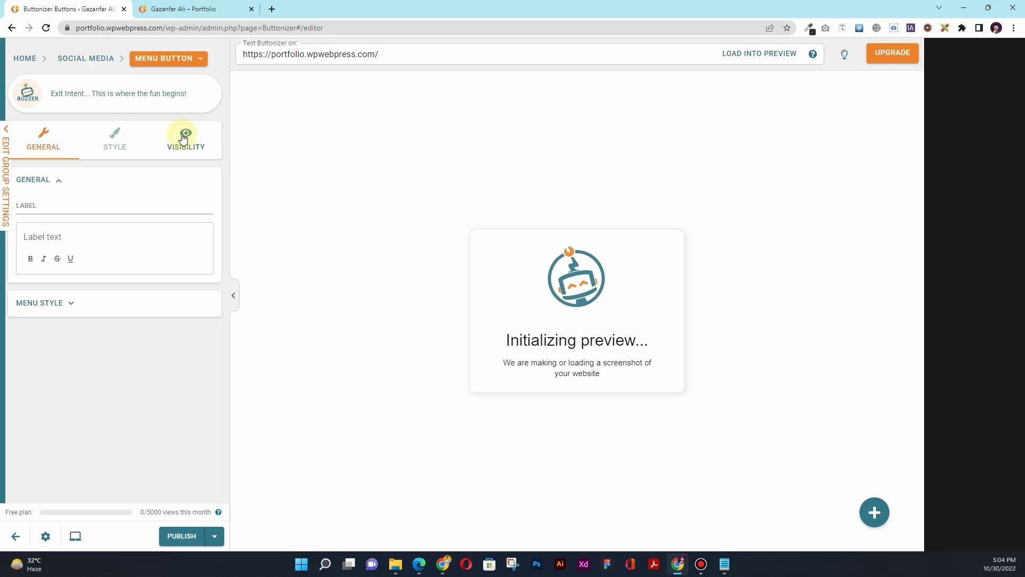
pyautogui.doubleClick(31, 205)
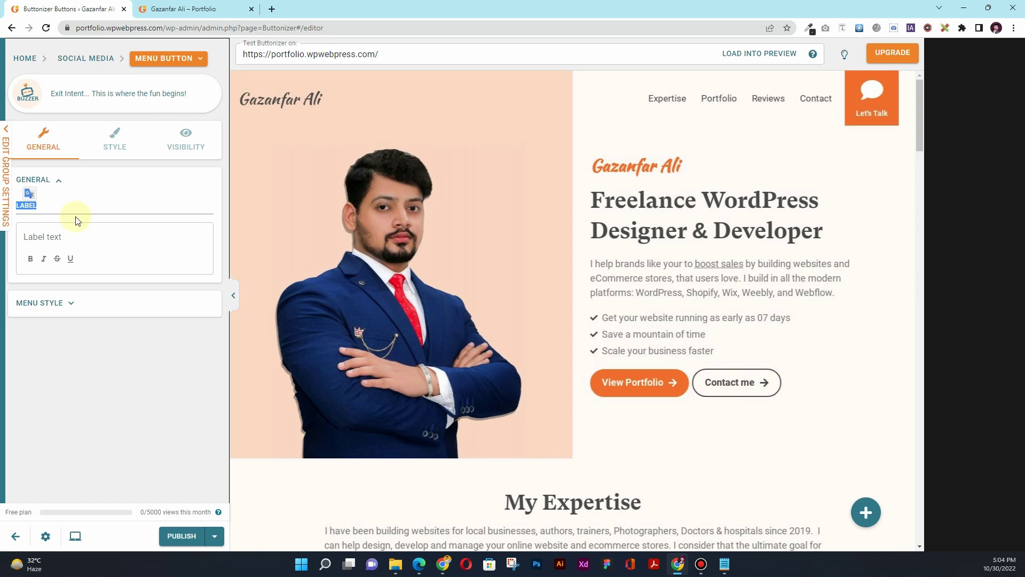
pyautogui.click(73, 235)
pyautogui.write('C')
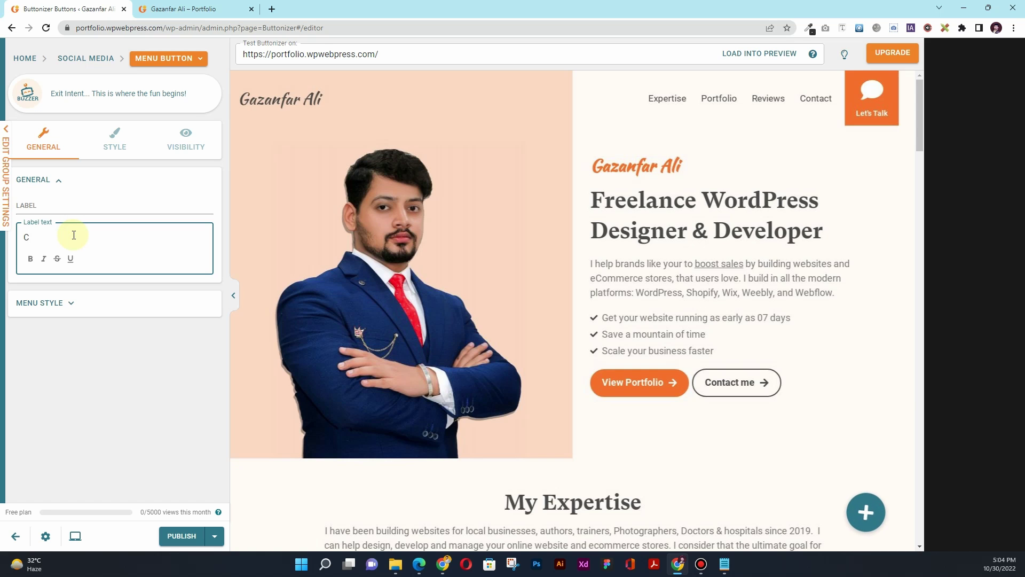
pyautogui.write('ontact Me Now')
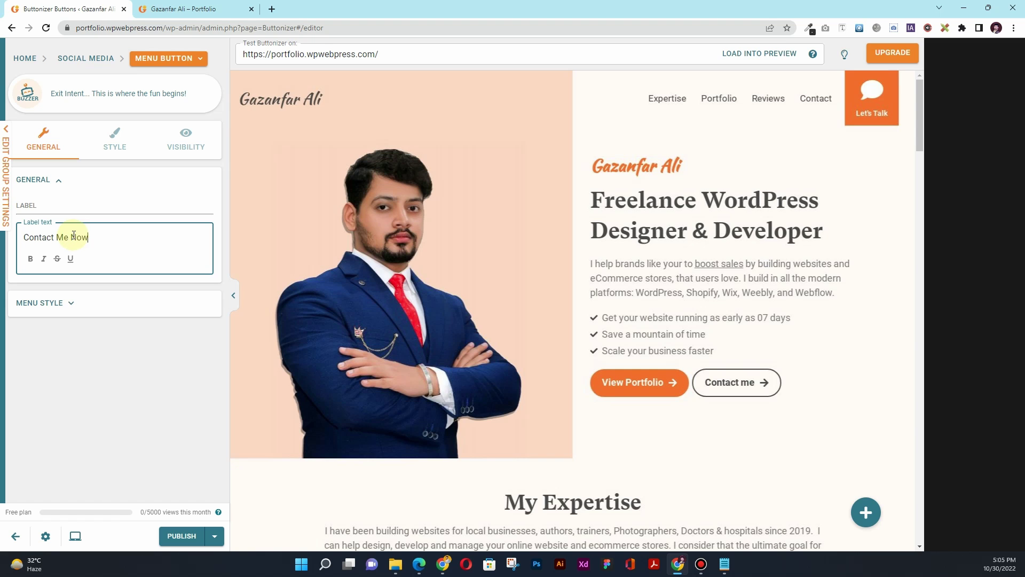
# Set the menu's opening animation to Faded and make it open on hover
pyautogui.click(75, 306)
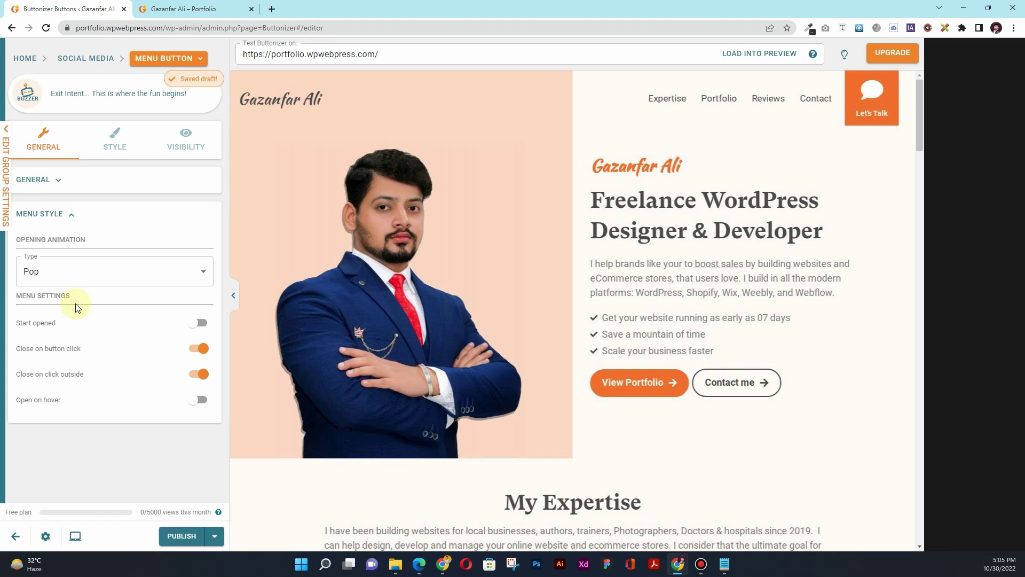
pyautogui.click(85, 277)
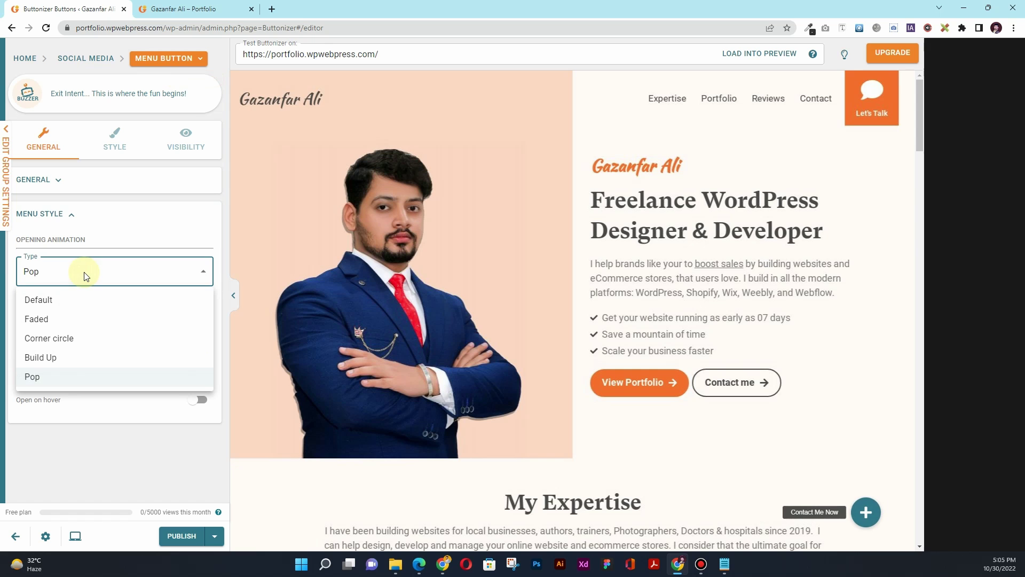
pyautogui.click(83, 357)
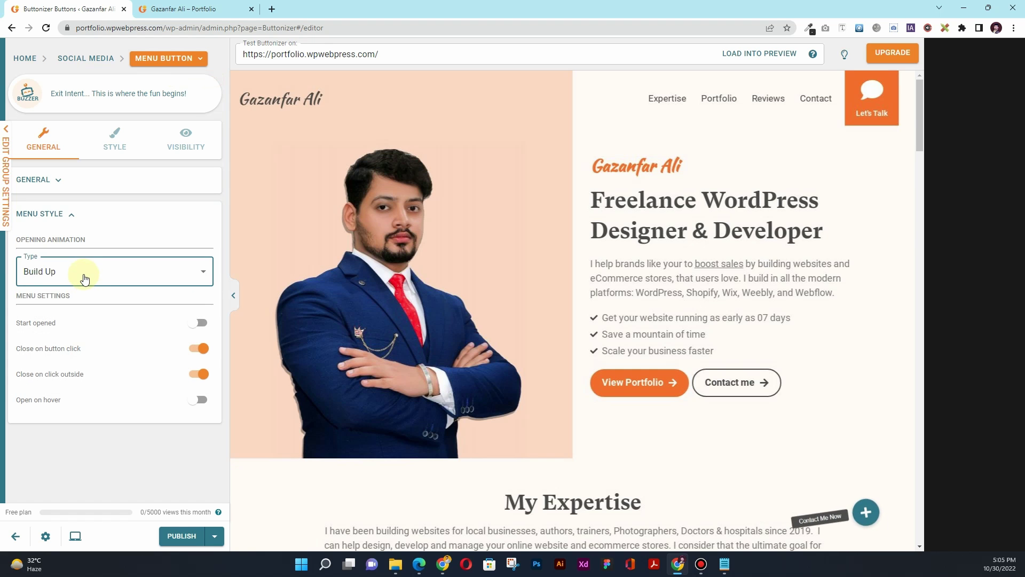
pyautogui.click(83, 272)
pyautogui.click(83, 338)
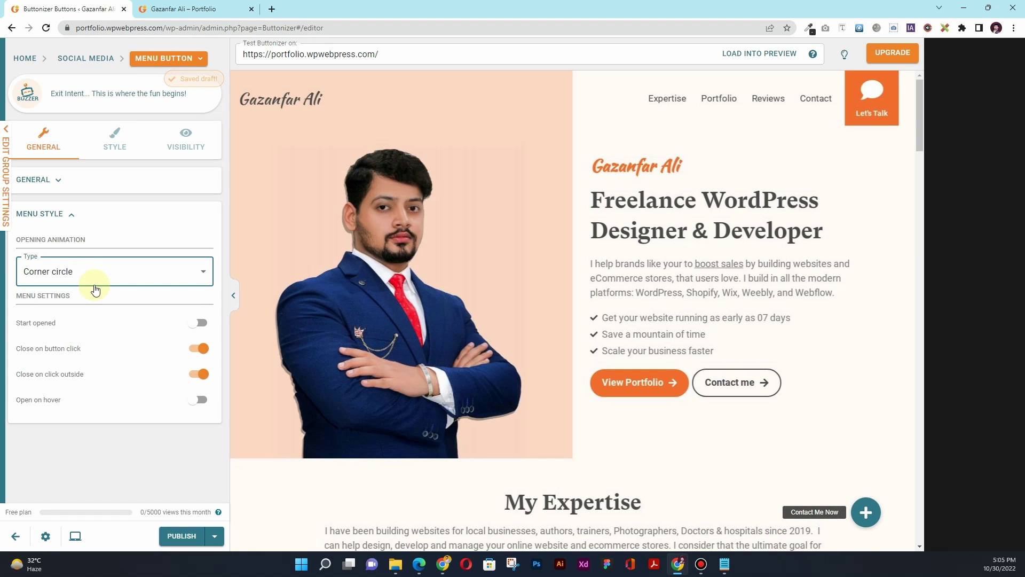
pyautogui.click(94, 283)
pyautogui.click(88, 319)
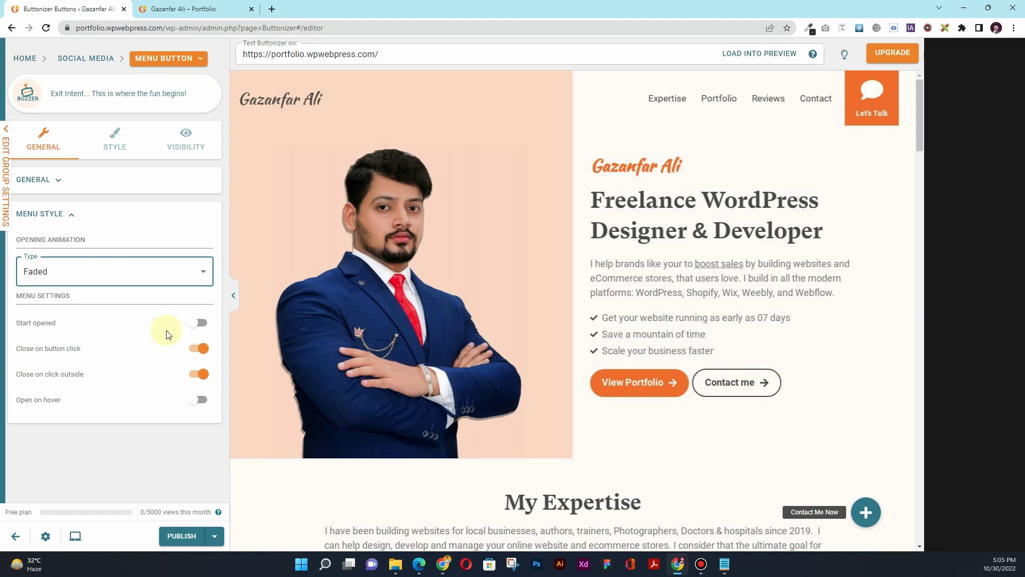
pyautogui.click(199, 324)
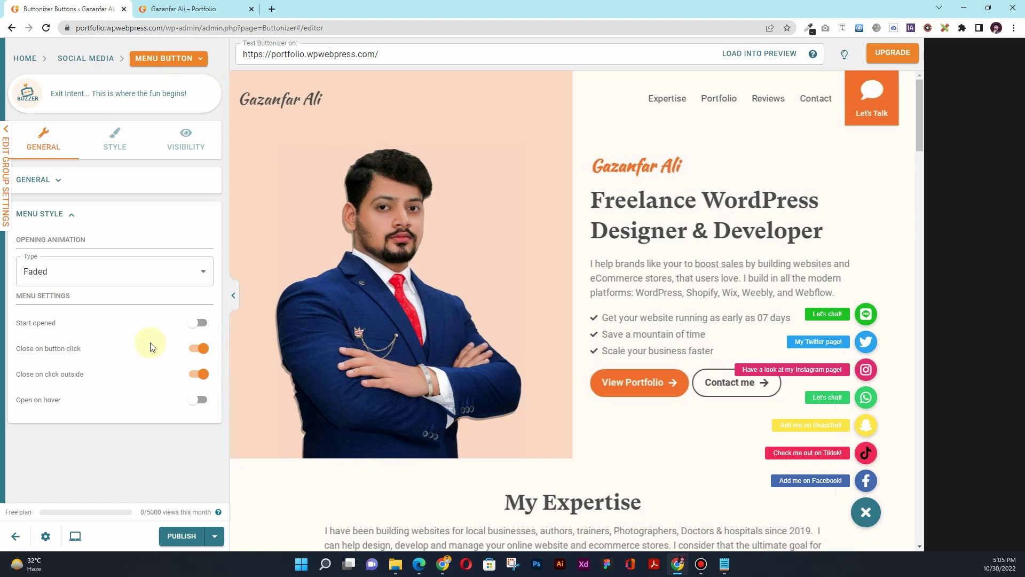
pyautogui.click(200, 401)
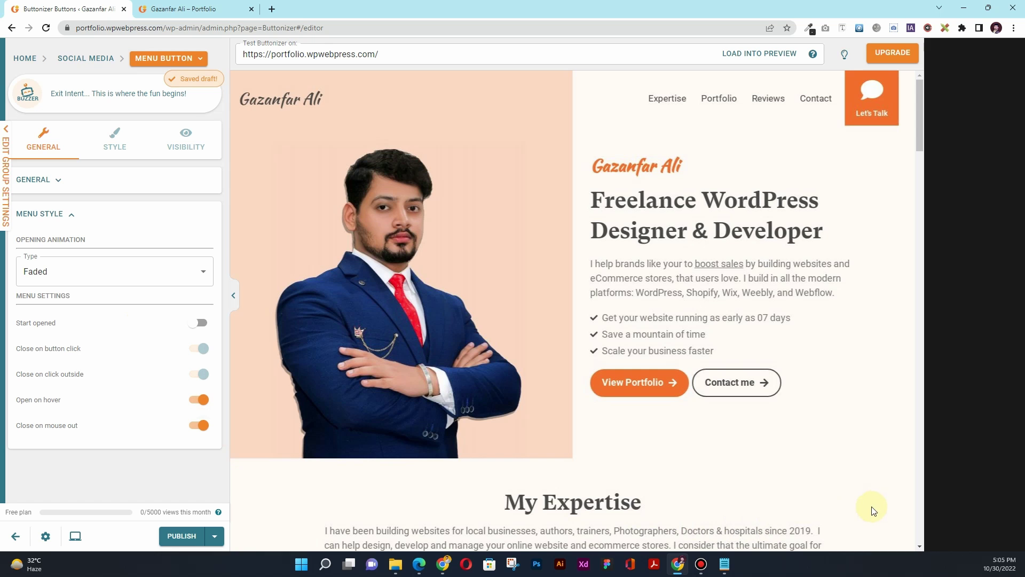
pyautogui.moveTo(873, 511)
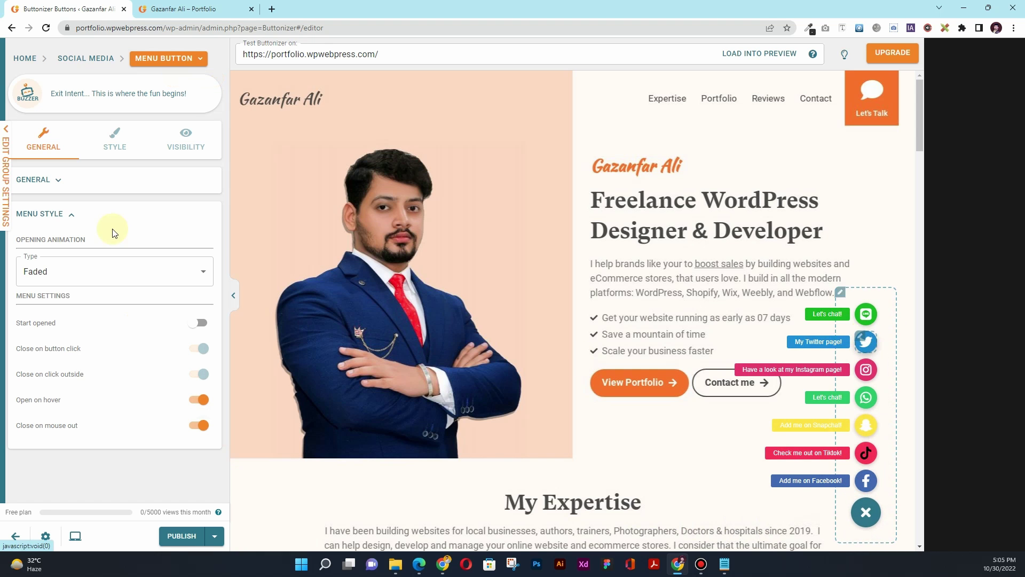
# Set the menu button background to orange F16E25 sampled from the Let's Talk button
pyautogui.click(109, 141)
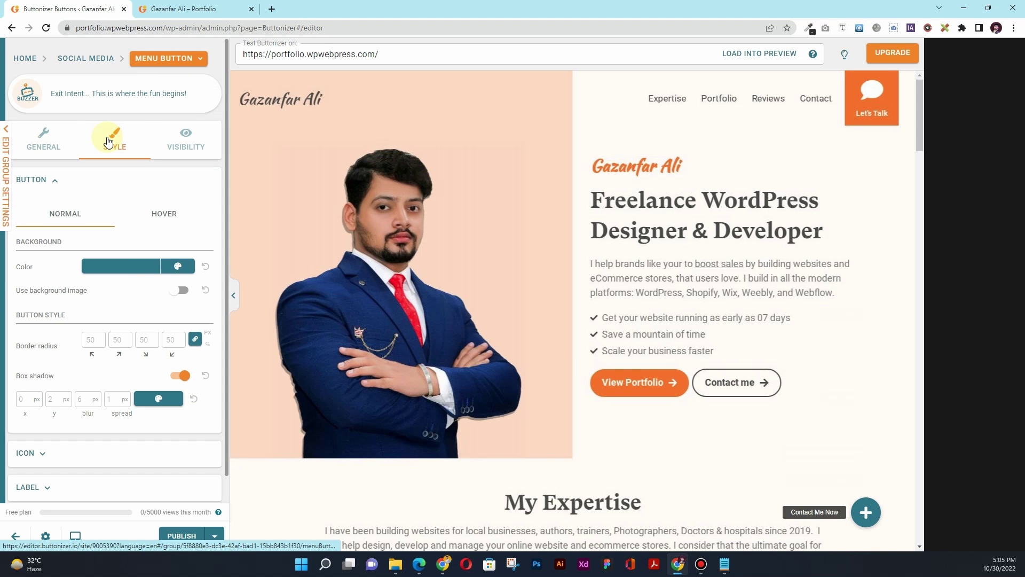
pyautogui.click(105, 274)
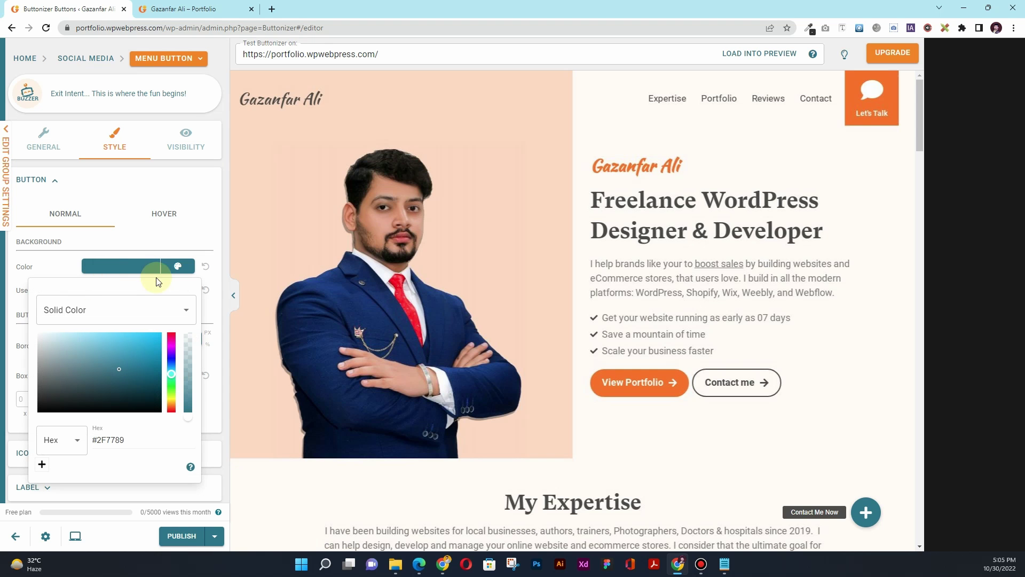
pyautogui.click(810, 32)
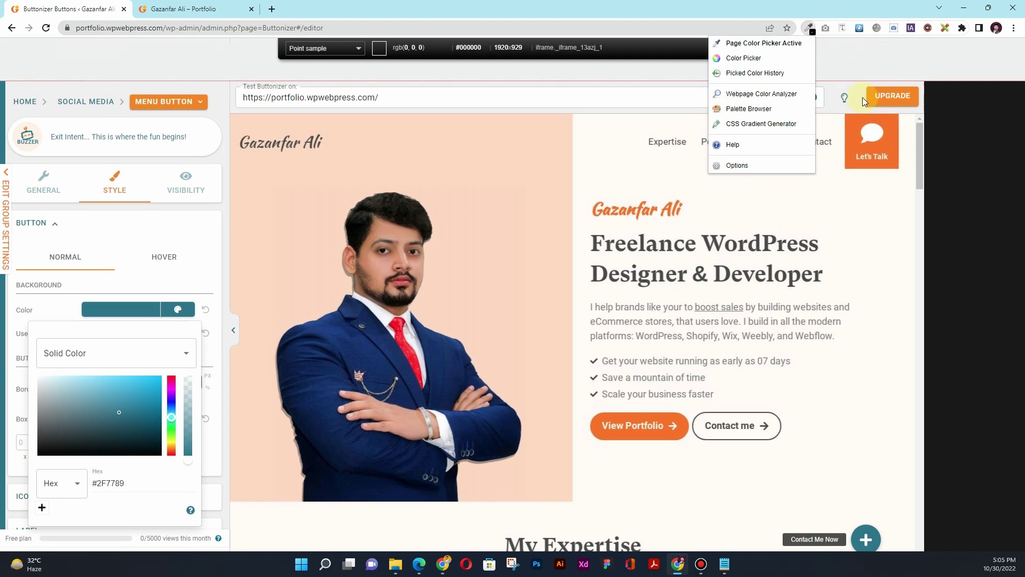
pyautogui.click(861, 128)
pyautogui.click(810, 27)
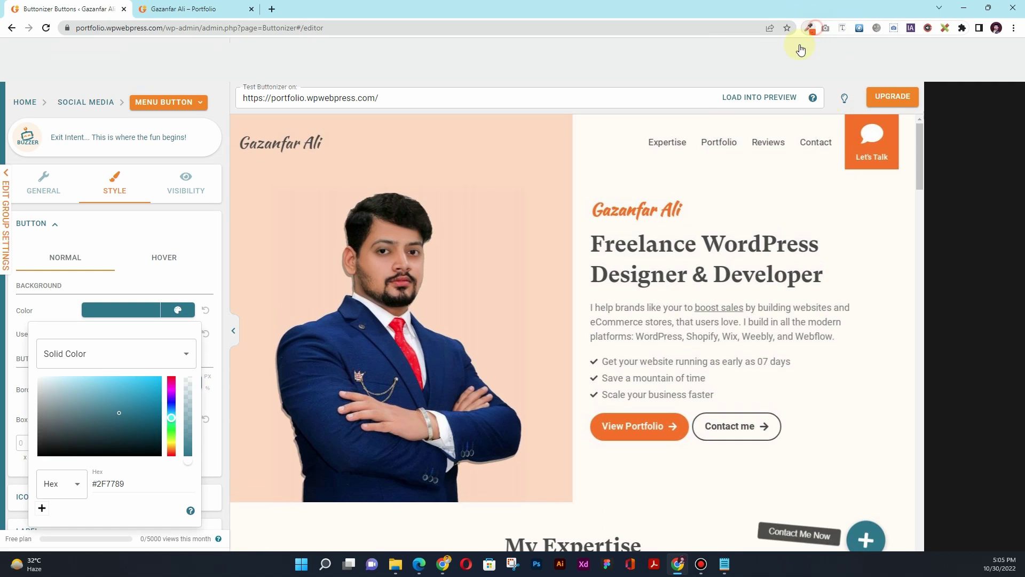
pyautogui.click(750, 75)
pyautogui.click(744, 104)
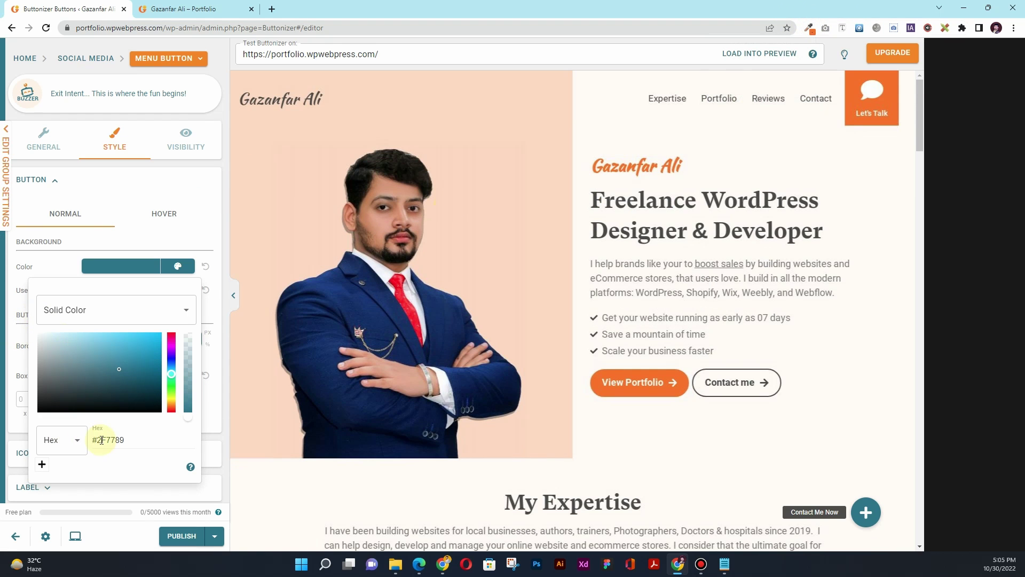
pyautogui.hotkey('ctrl', 'v')
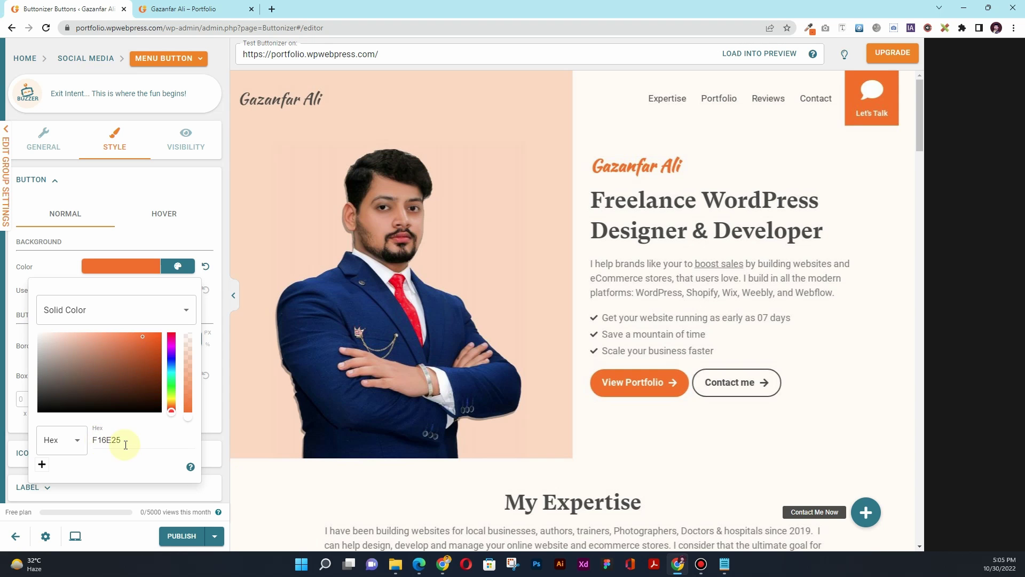
pyautogui.click(865, 513)
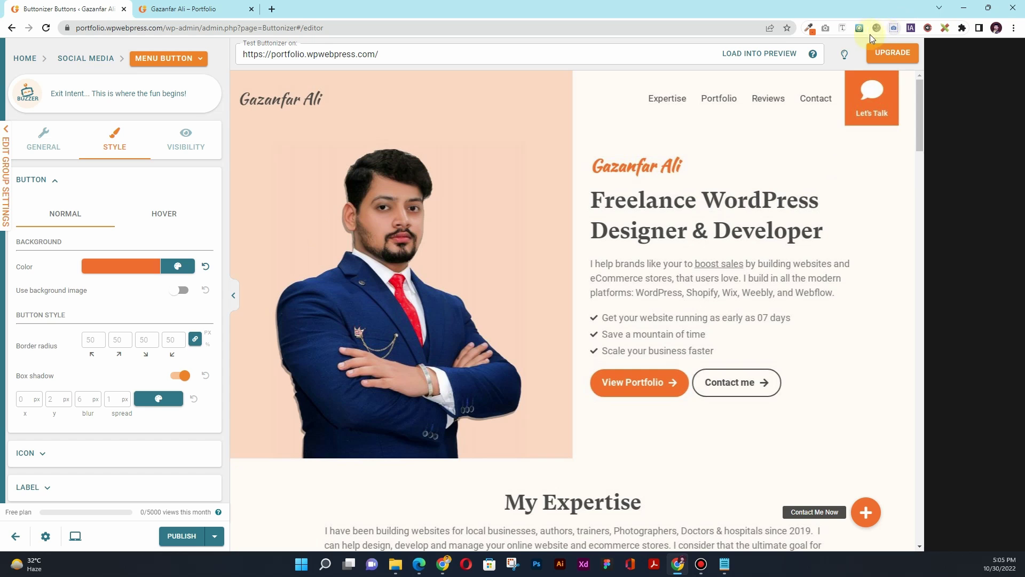
# Inspect the WordPress heading's font and RGB colour with the font inspection tool
pyautogui.click(845, 29)
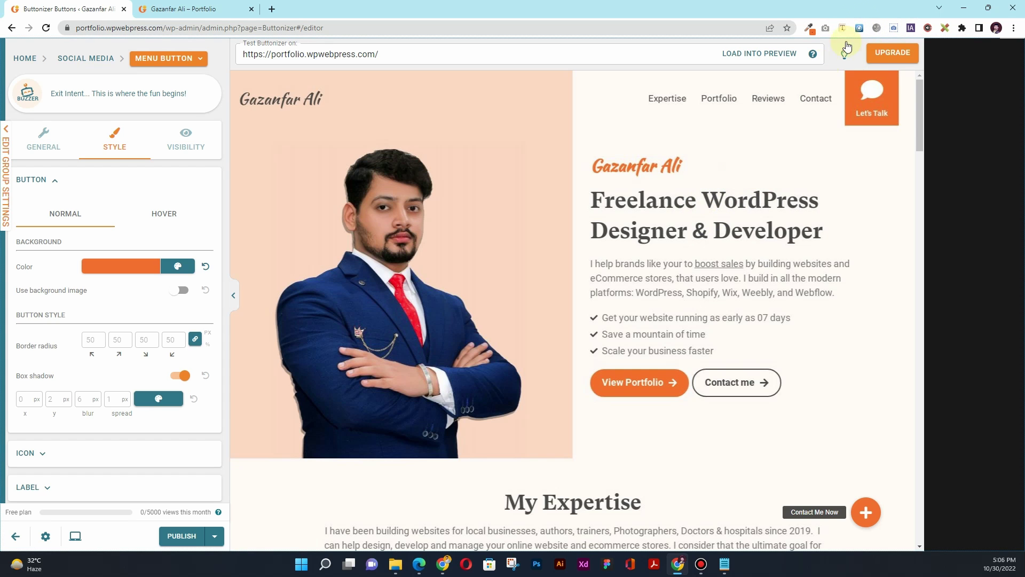
pyautogui.click(810, 29)
pyautogui.click(753, 62)
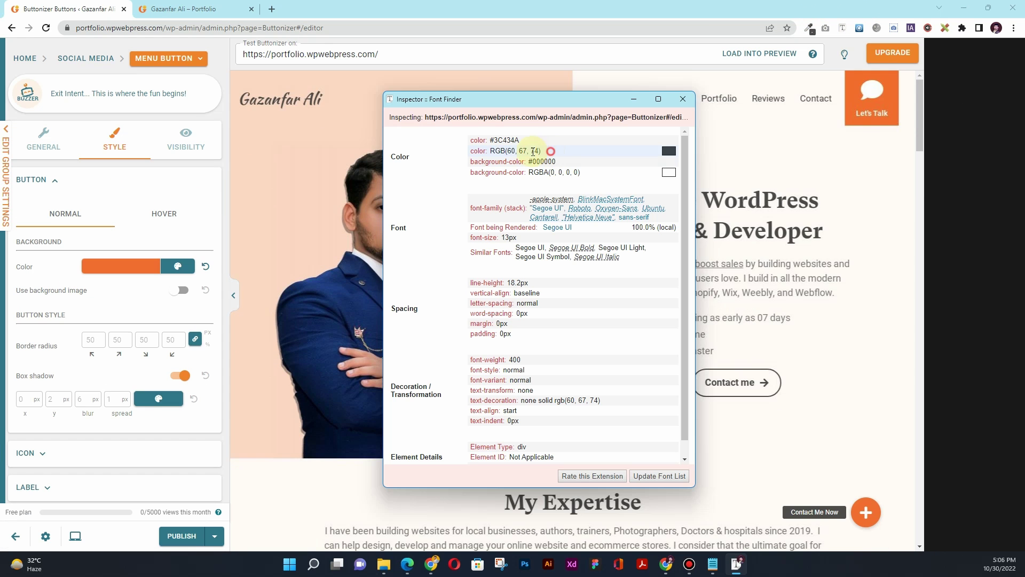
pyautogui.moveTo(551, 152); pyautogui.dragTo(496, 151)
pyautogui.click(683, 99)
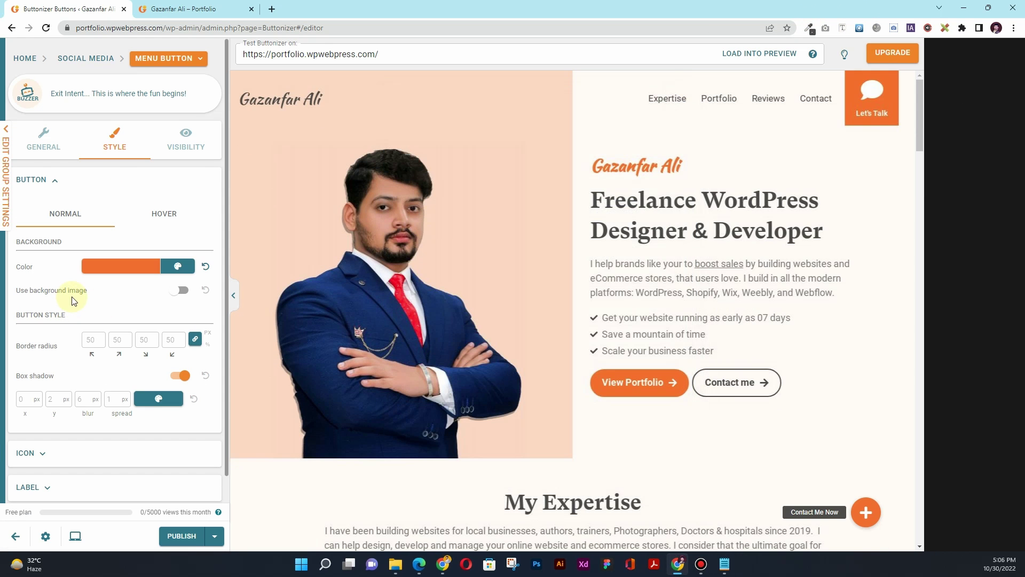
pyautogui.scroll(-1, 73, 297)
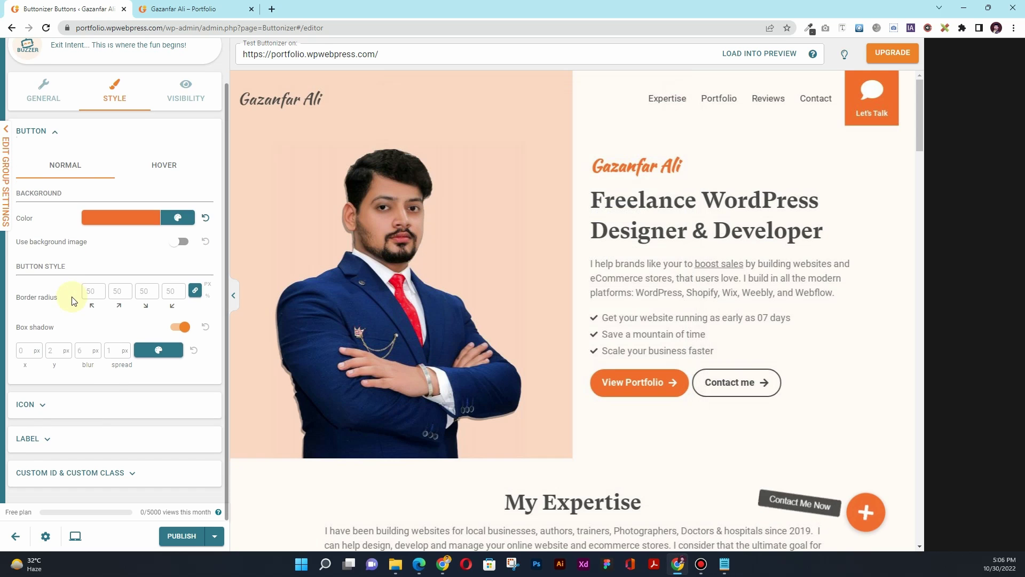
# Replace the menu button's plus icon with the phone icon, then expand the Label section
pyautogui.click(44, 406)
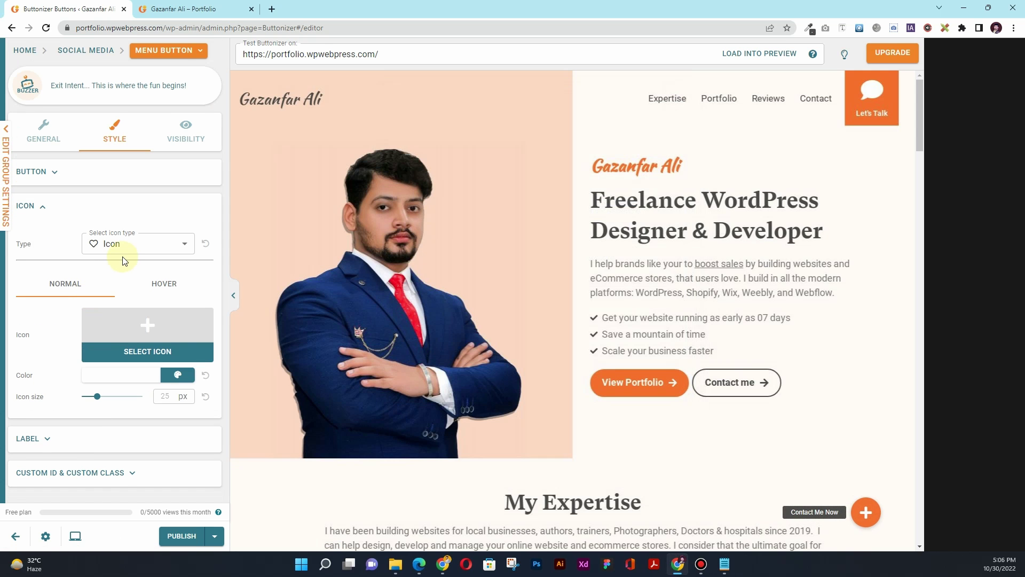
pyautogui.click(146, 351)
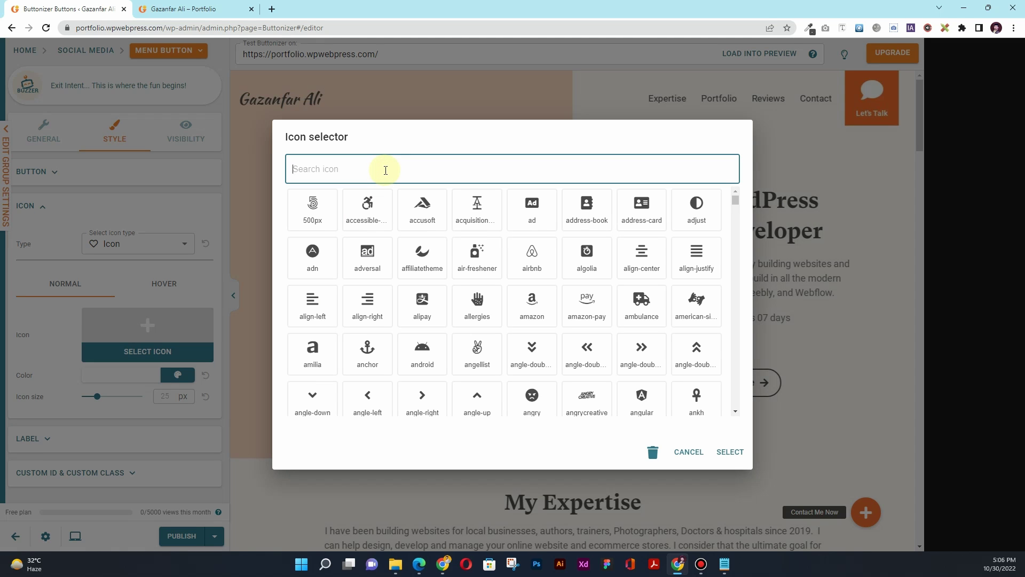
pyautogui.write('phont')
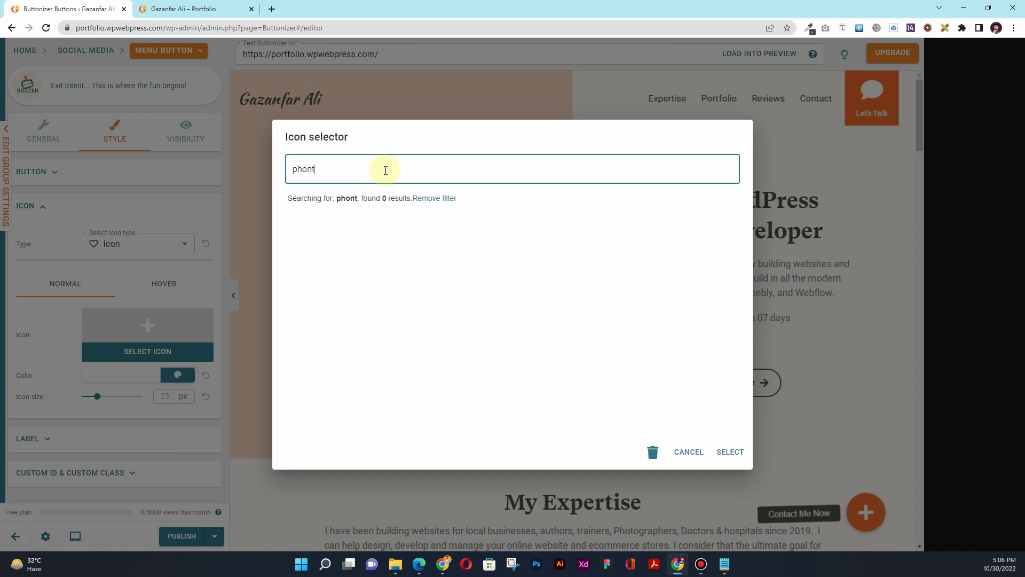
pyautogui.press('BackSpace')
pyautogui.write('e')
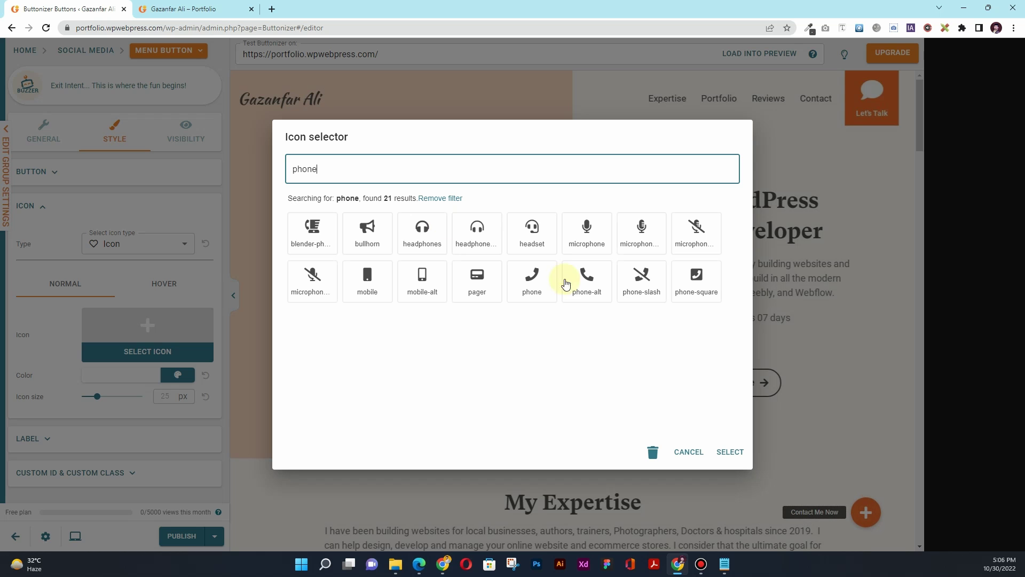
pyautogui.click(568, 283)
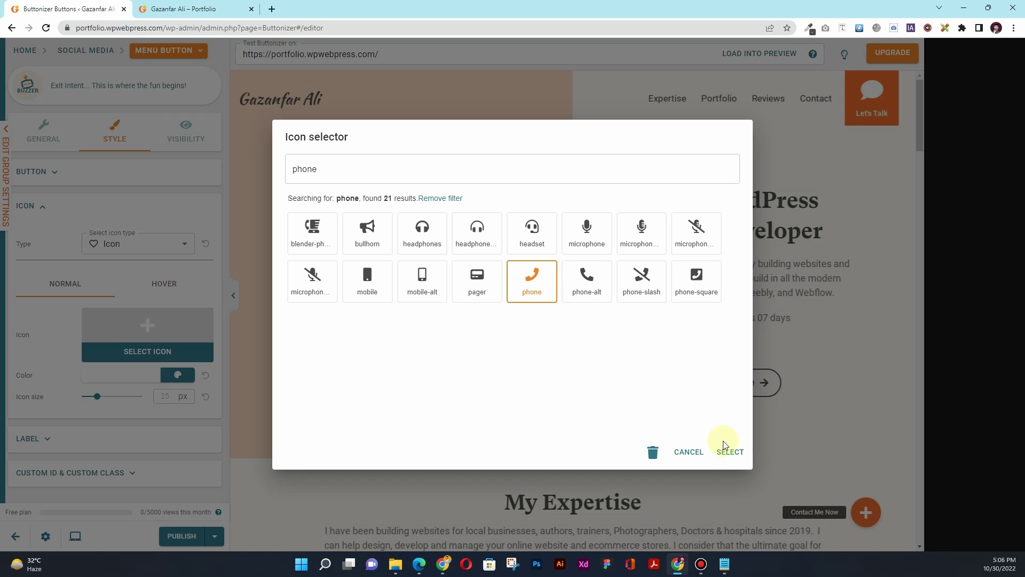
pyautogui.click(730, 453)
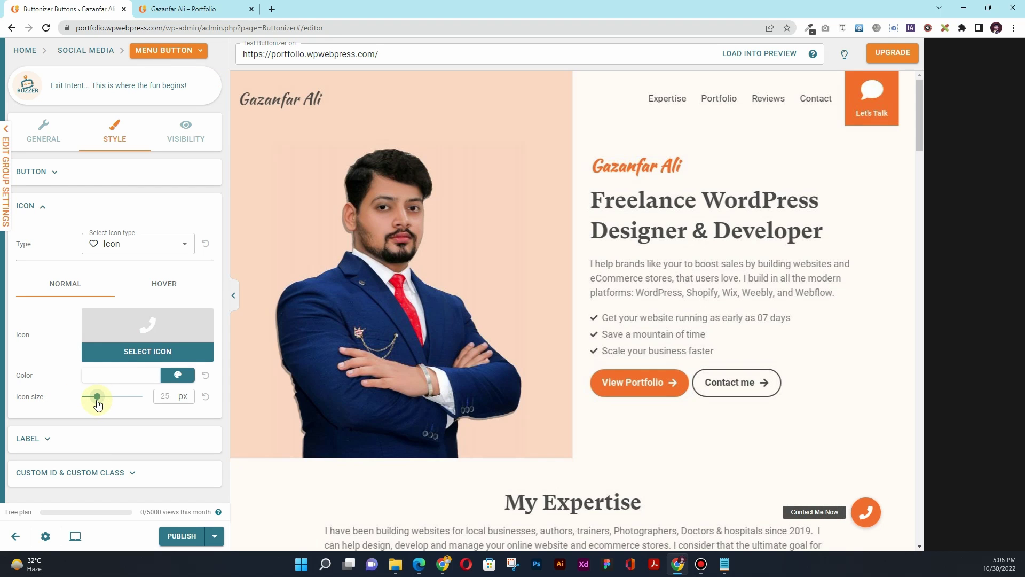
pyautogui.click(55, 438)
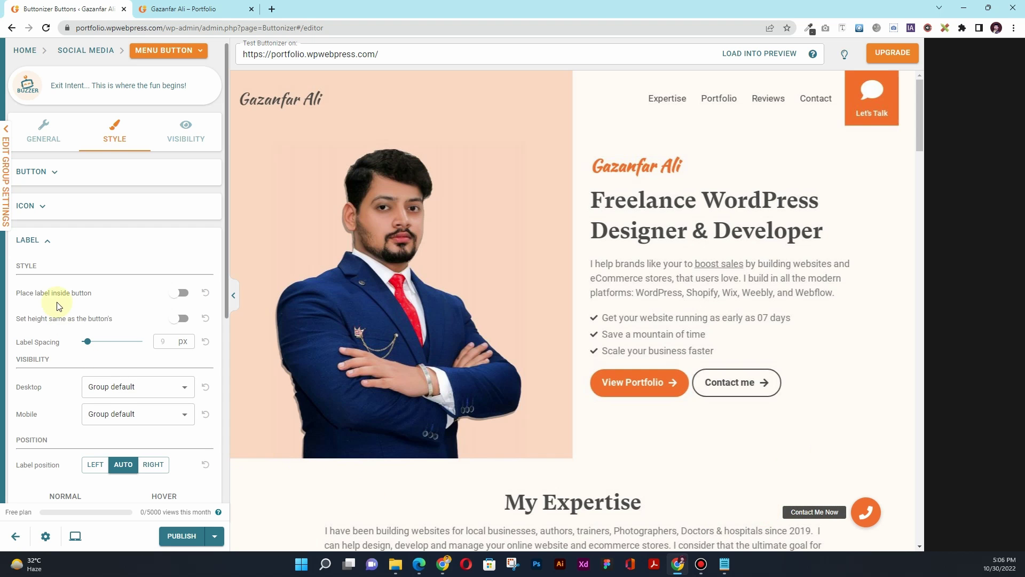
# Set the Contact Me Now label's font size to 14 px
pyautogui.scroll(-7, 58, 306)
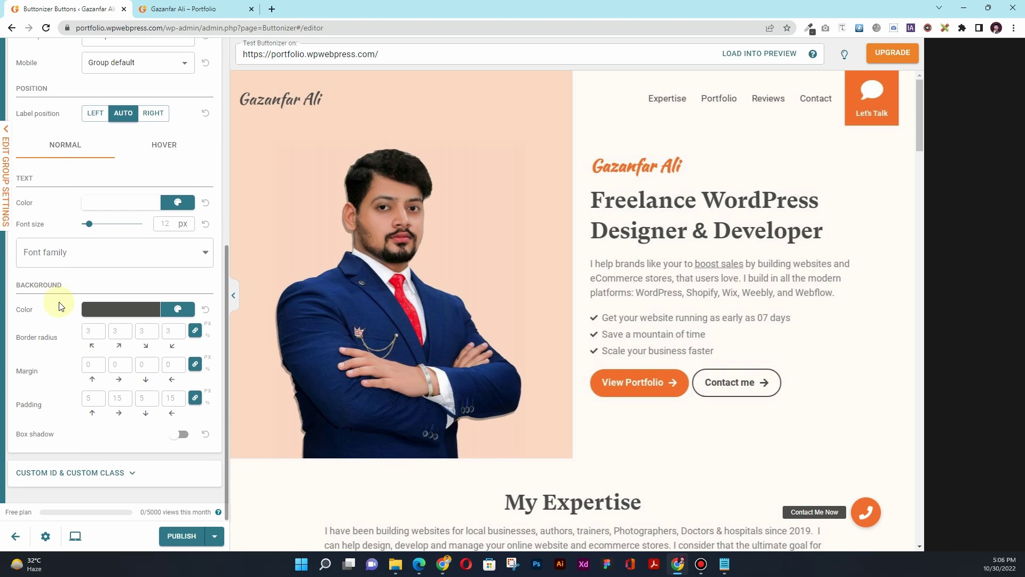
pyautogui.scroll(1, 59, 306)
pyautogui.click(171, 276)
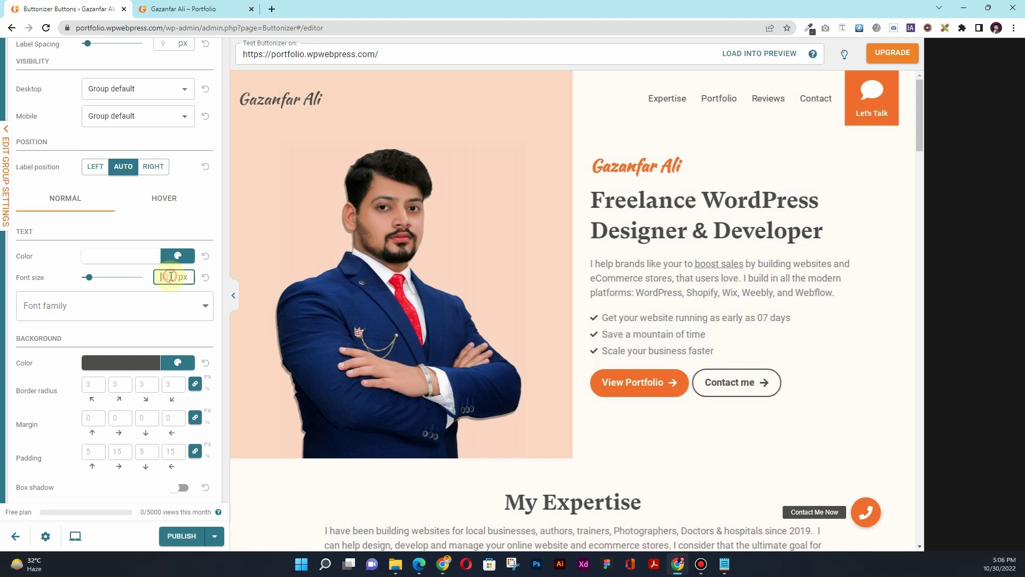
pyautogui.write('14')
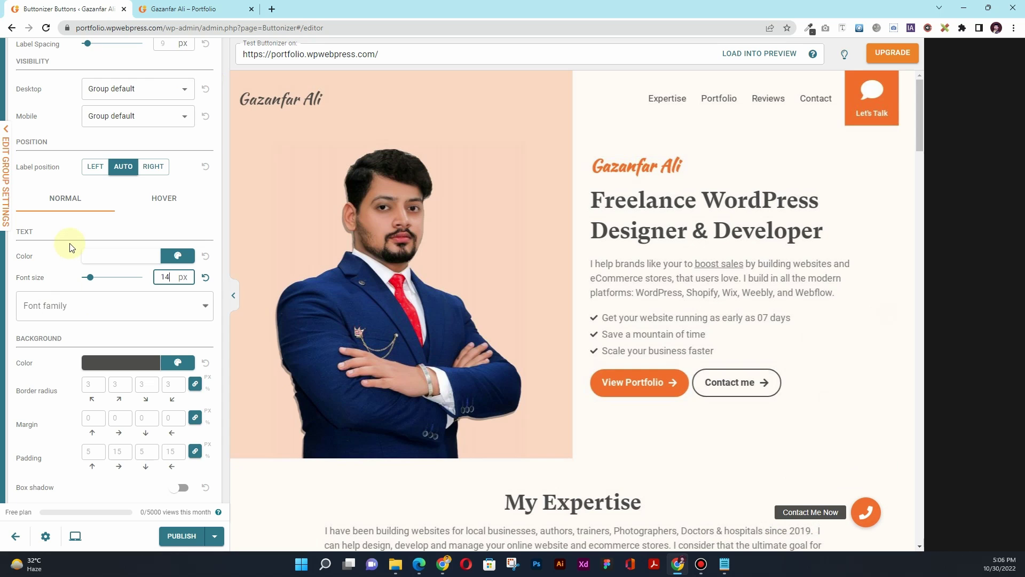
pyautogui.scroll(-1, 105, 209)
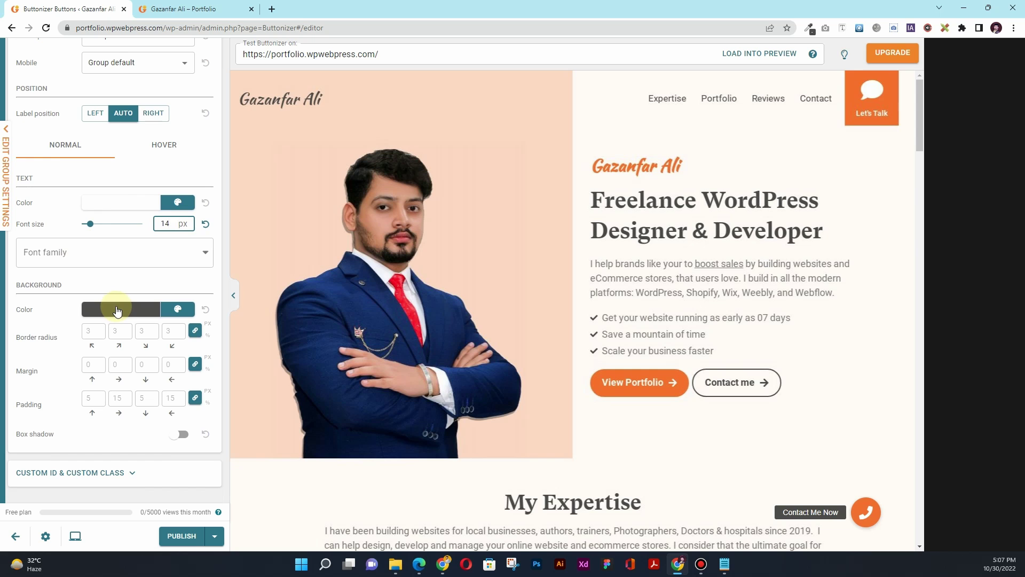
# Expand the Custom ID/Class settings and switch to the Visibility settings
pyautogui.click(91, 480)
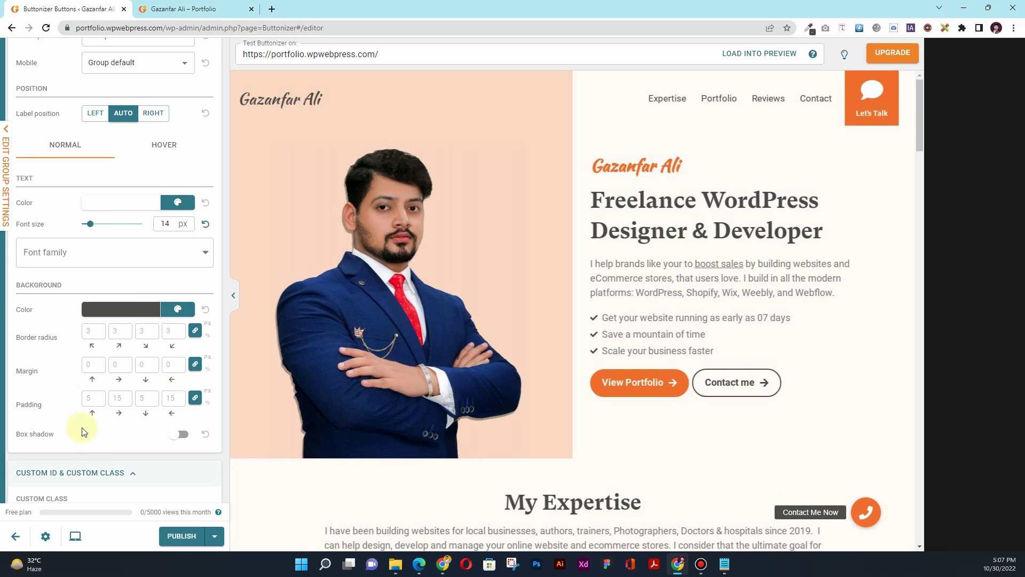
pyautogui.scroll(-3, 83, 431)
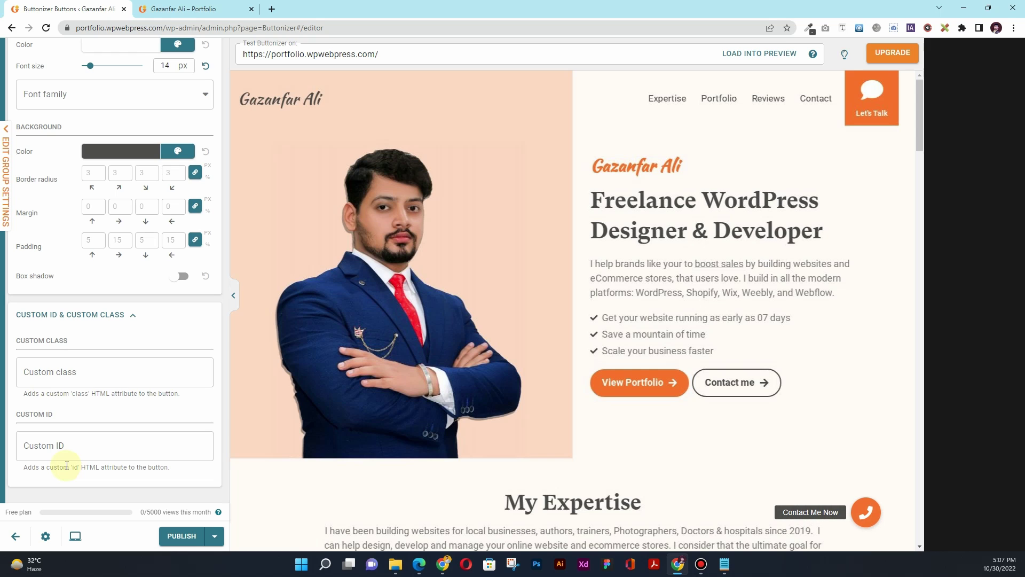
pyautogui.scroll(10, 61, 341)
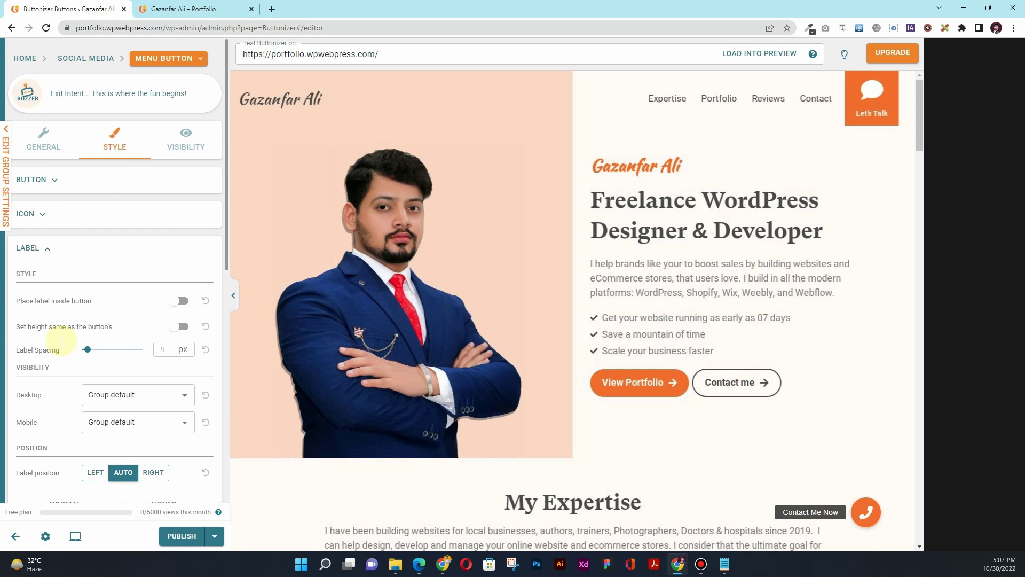
pyautogui.click(179, 147)
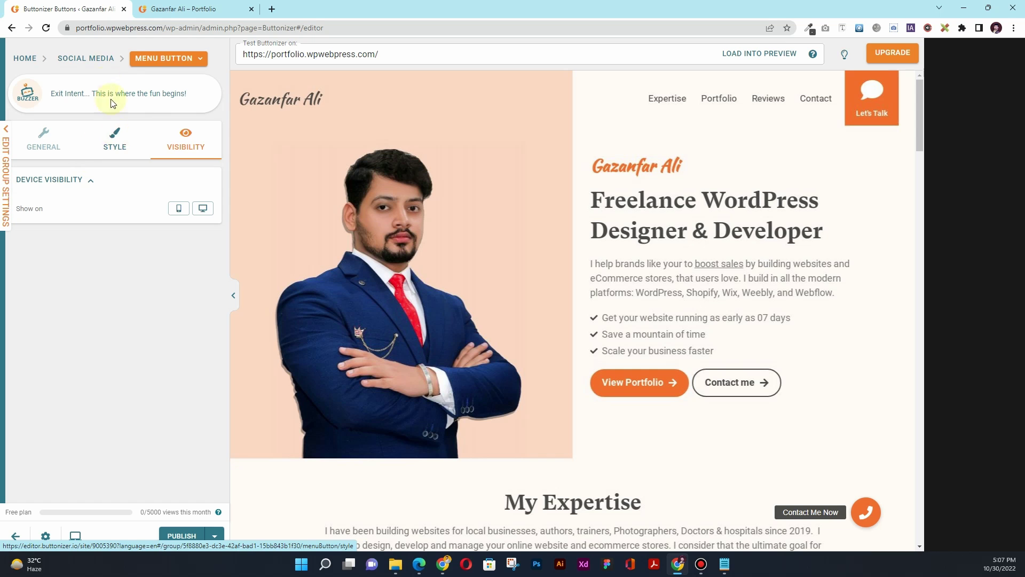
# Return to the button list, expand the preview menu, and delete the LINE button
pyautogui.click(100, 59)
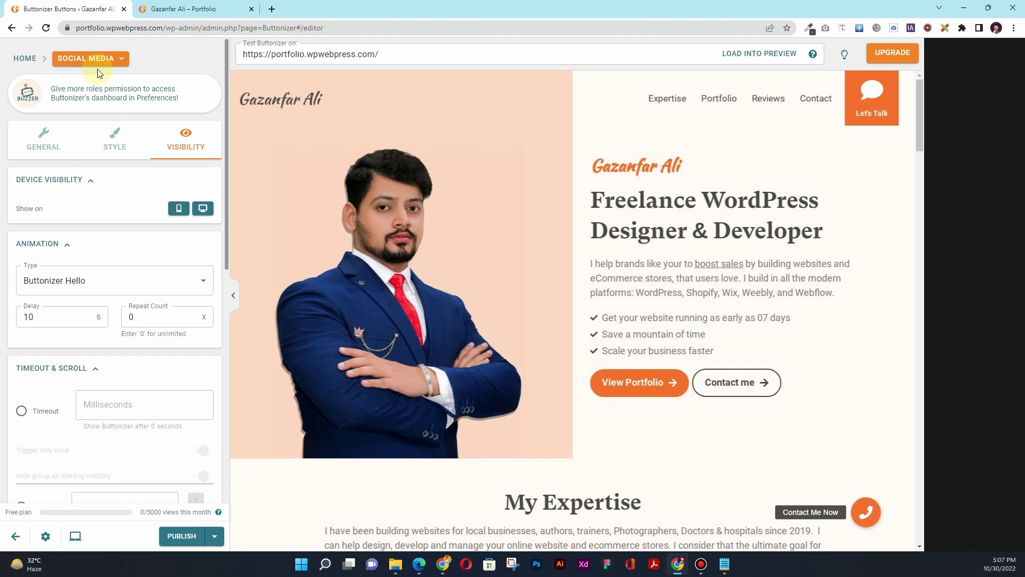
pyautogui.click(45, 59)
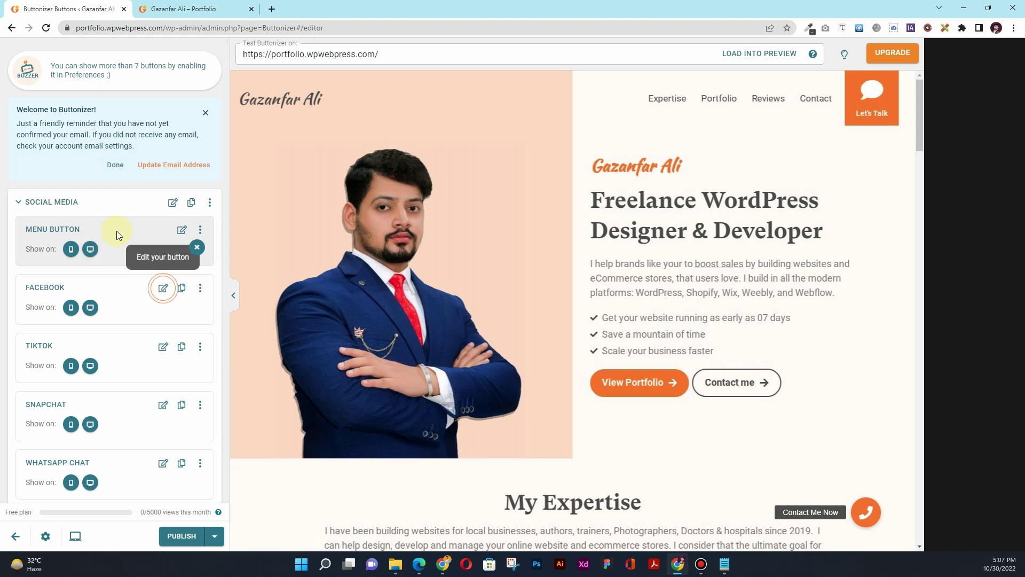
pyautogui.click(857, 515)
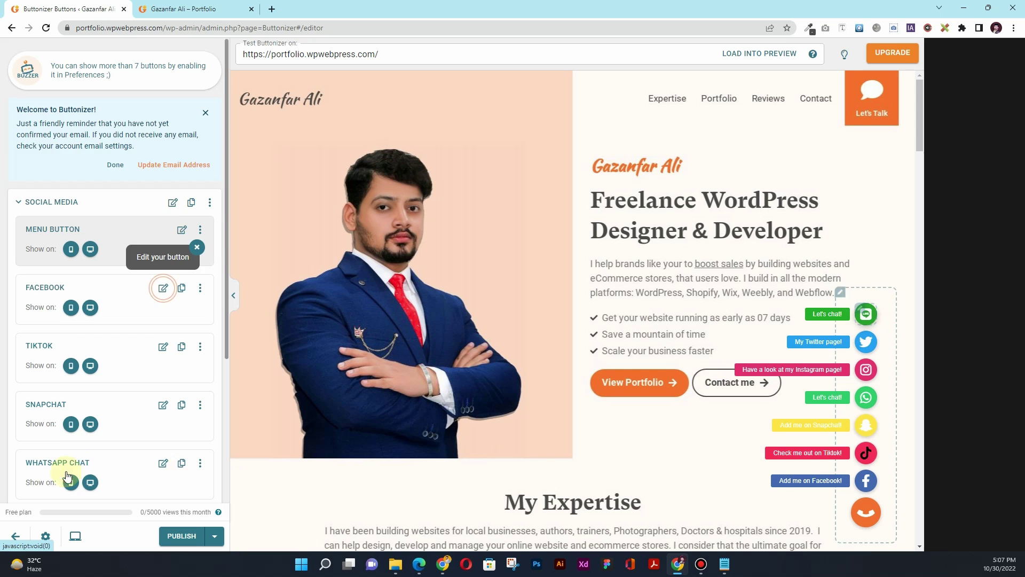
pyautogui.scroll(-5, 82, 456)
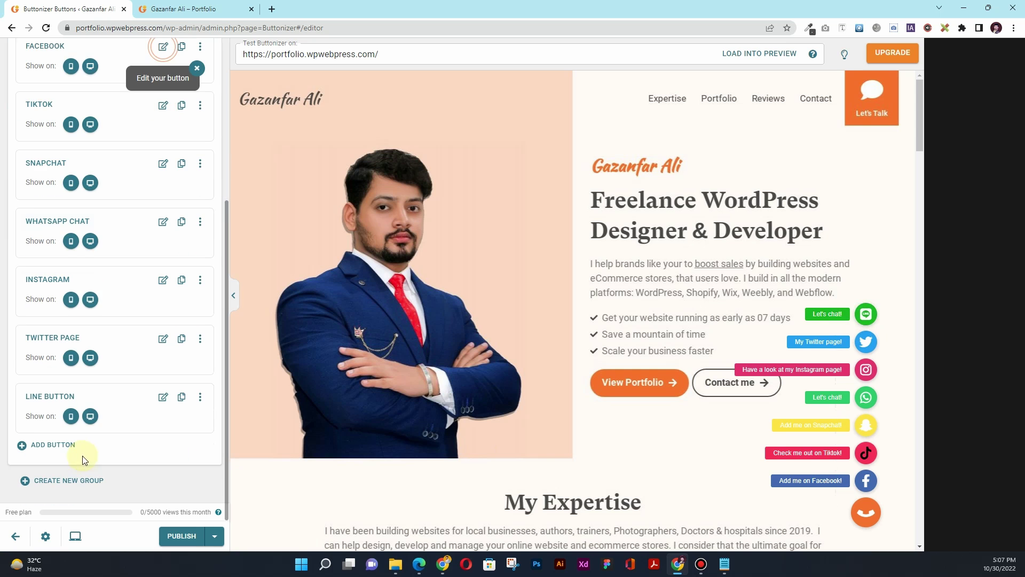
pyautogui.click(199, 400)
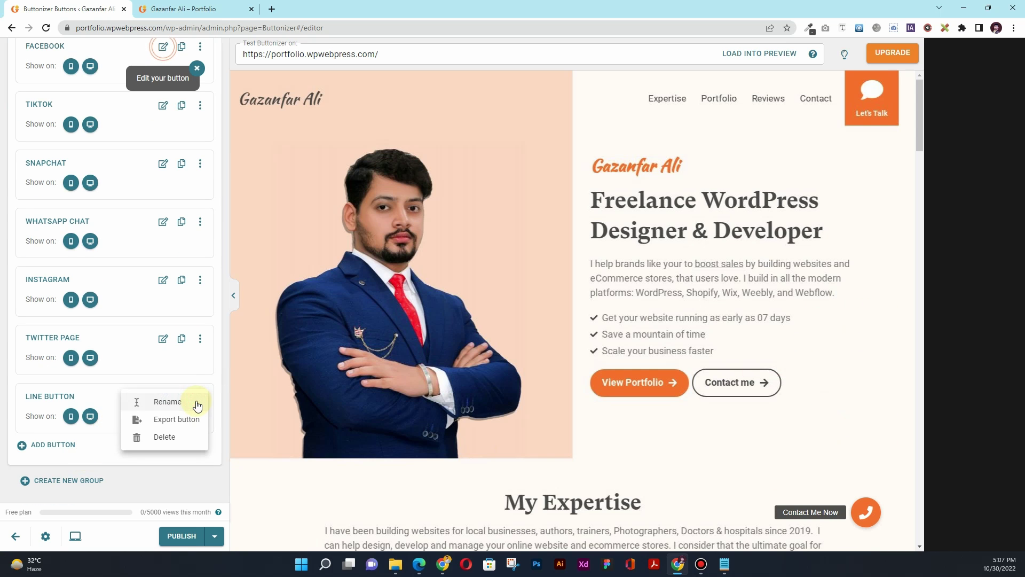
pyautogui.click(181, 435)
pyautogui.click(613, 332)
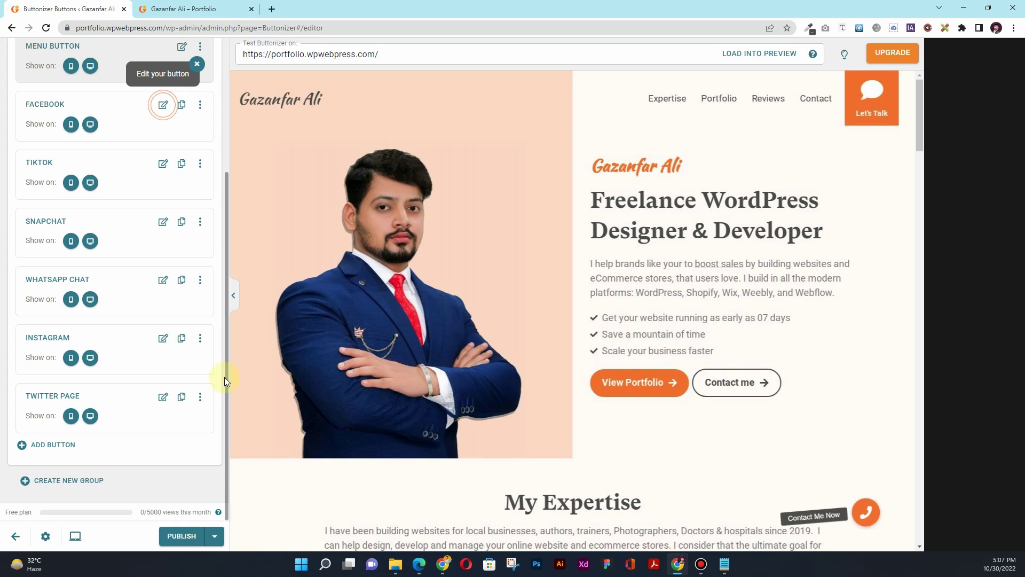
pyautogui.click(200, 396)
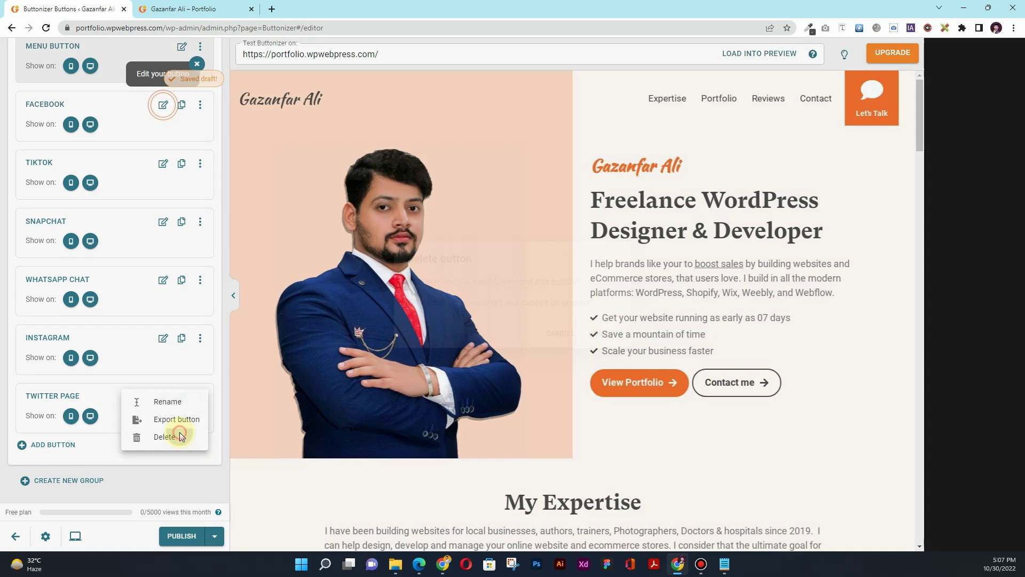
# Delete the Twitter, Instagram, Snapchat and TikTok buttons
pyautogui.click(171, 437)
pyautogui.click(608, 333)
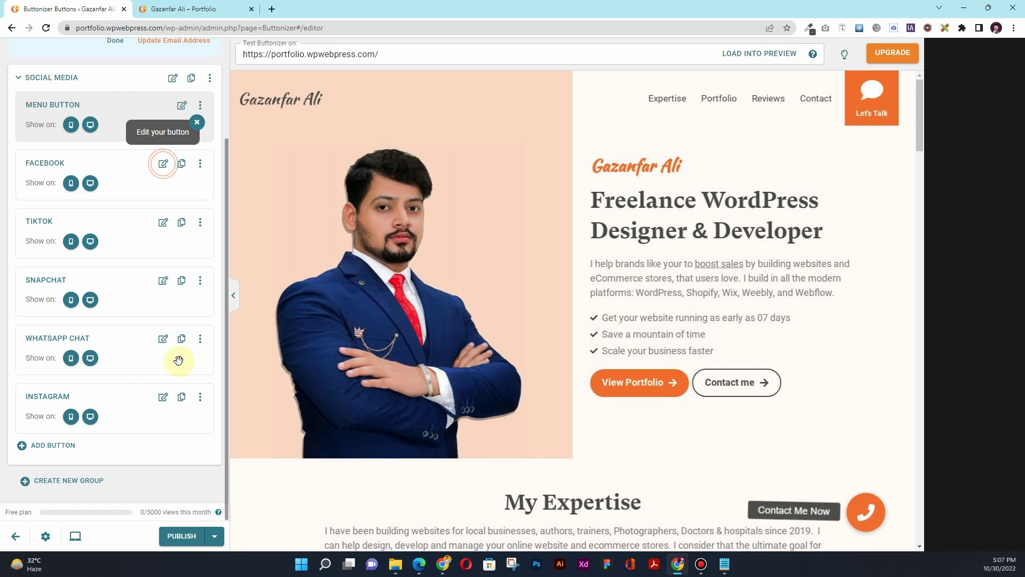
pyautogui.click(201, 396)
pyautogui.click(171, 437)
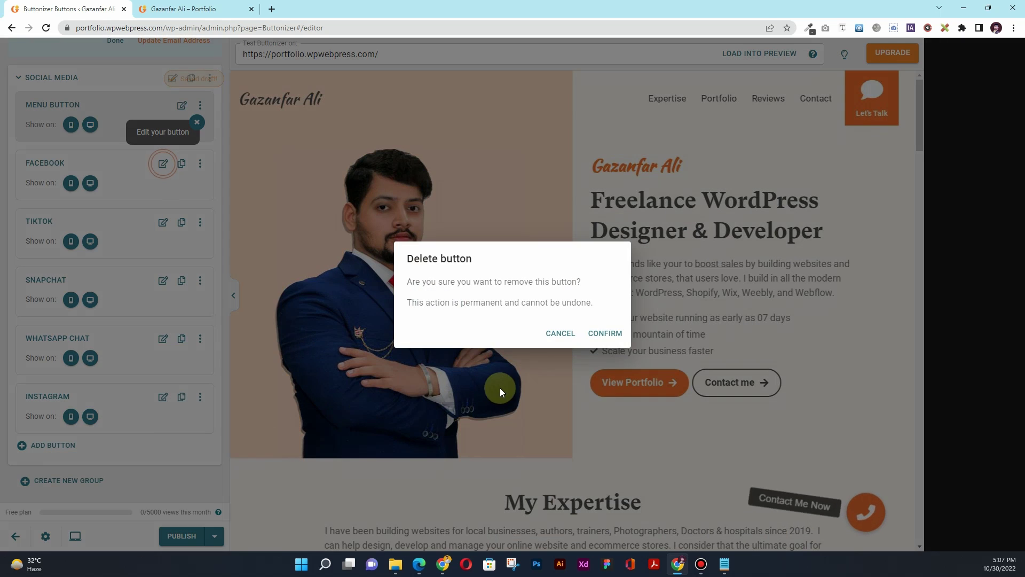
pyautogui.click(607, 334)
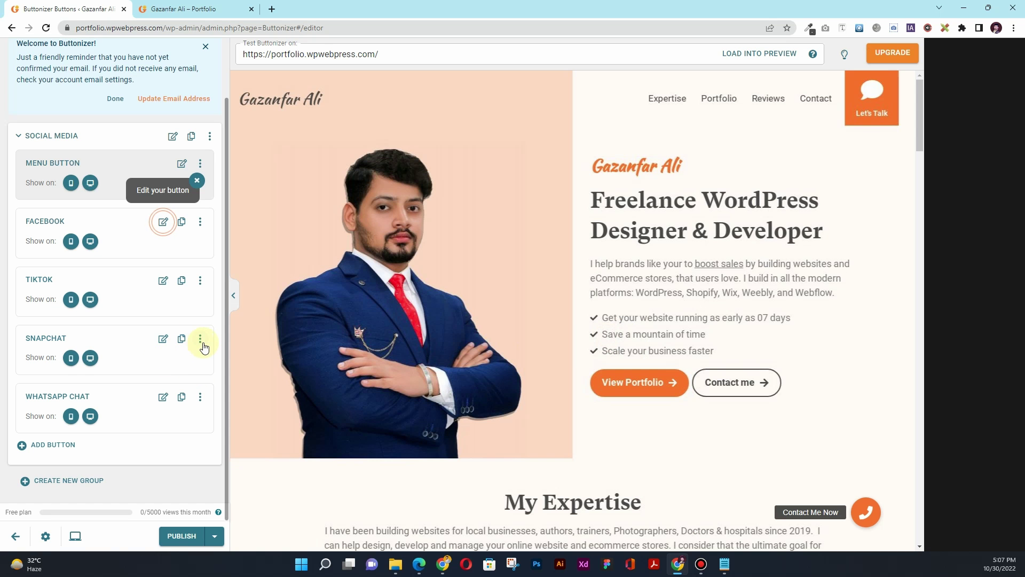
pyautogui.click(200, 338)
pyautogui.click(172, 380)
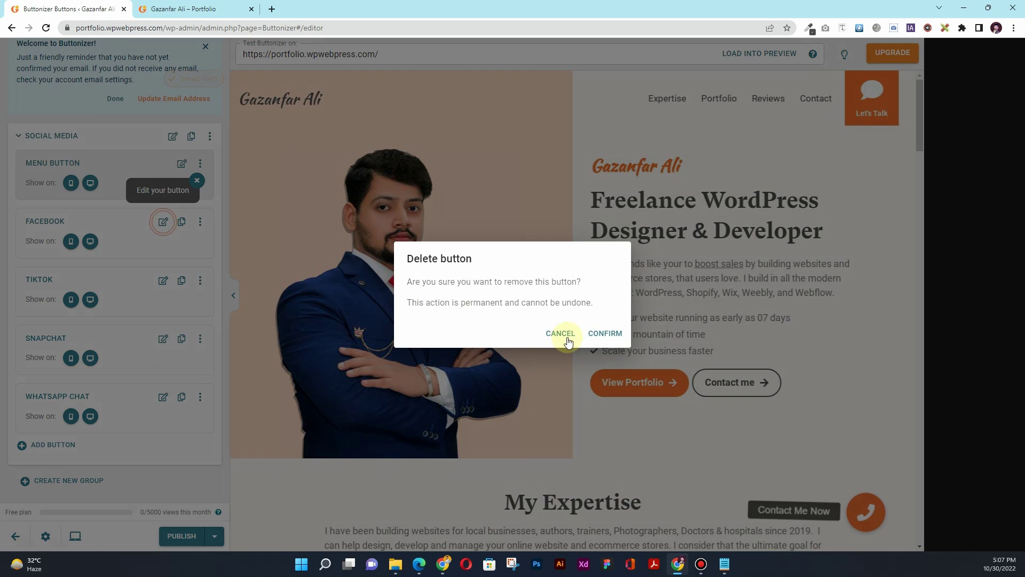
pyautogui.click(605, 333)
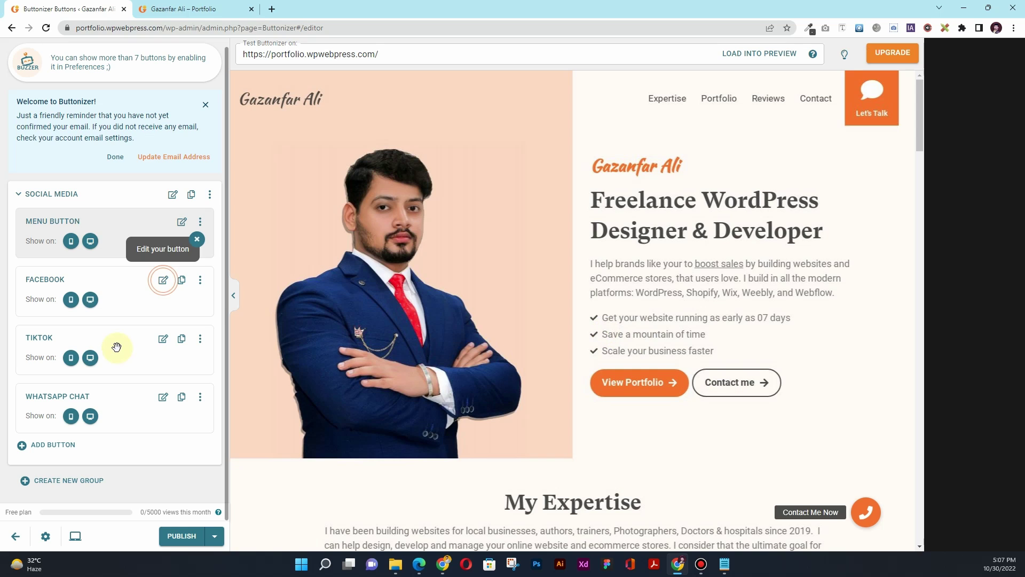
pyautogui.click(200, 340)
pyautogui.click(199, 379)
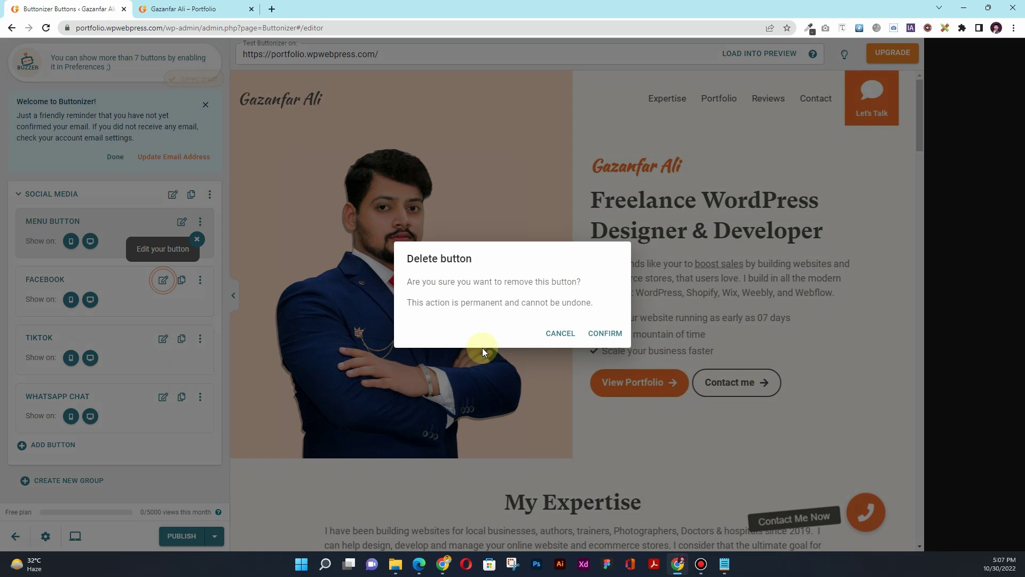
pyautogui.click(605, 333)
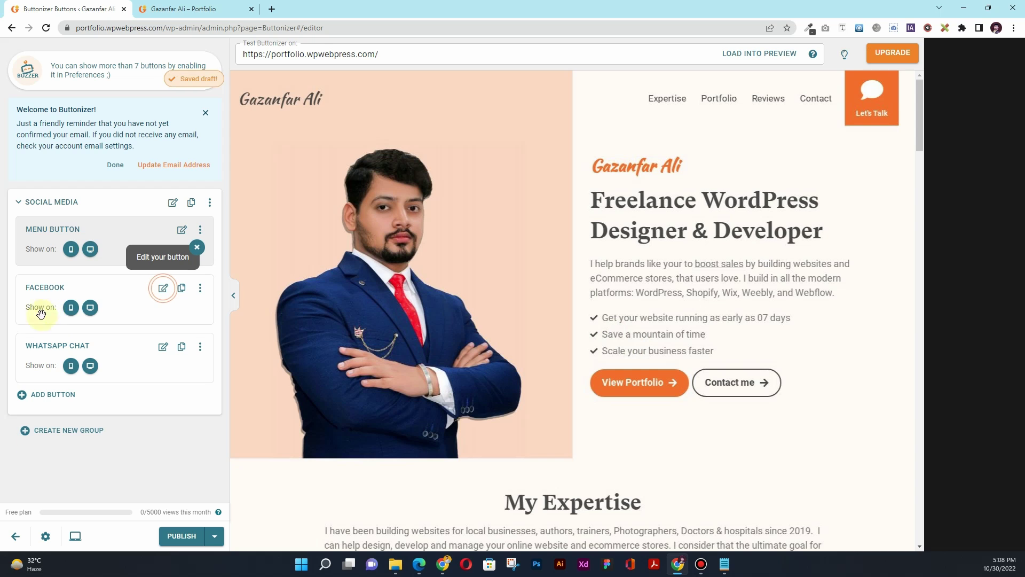
# Paste the Facebook page address into the Facebook button's username field
pyautogui.click(163, 291)
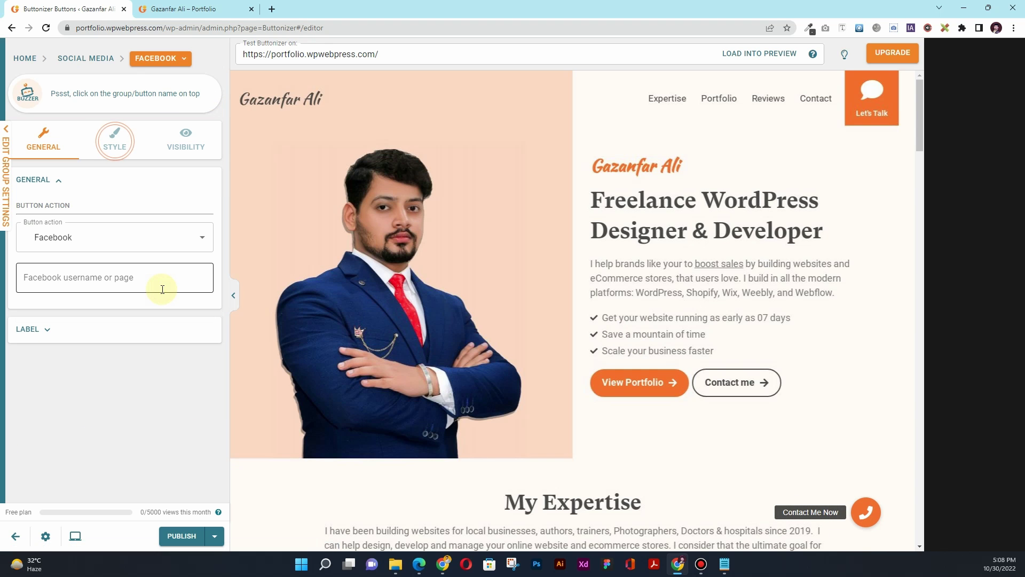
pyautogui.click(62, 273)
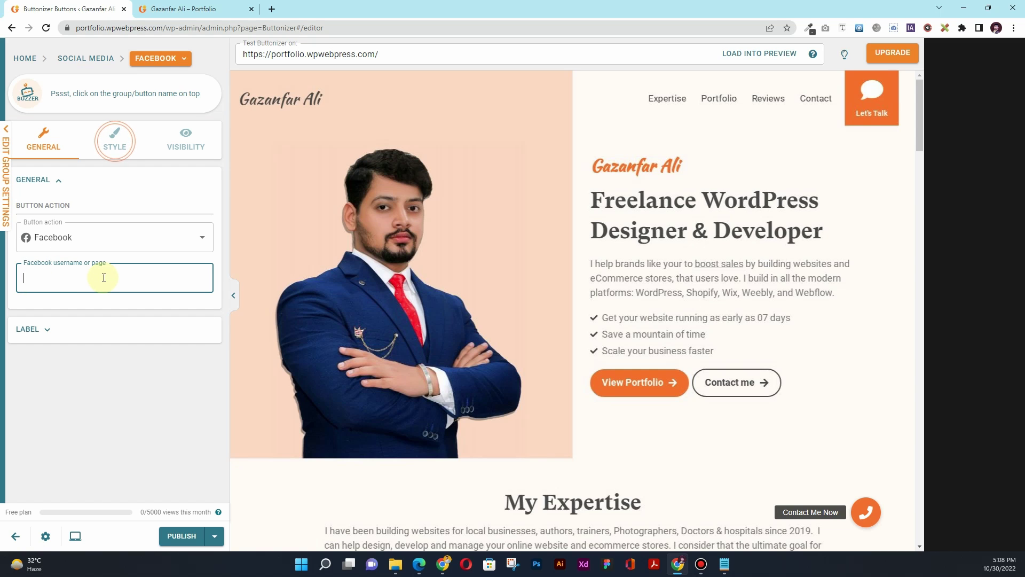
pyautogui.click(443, 563)
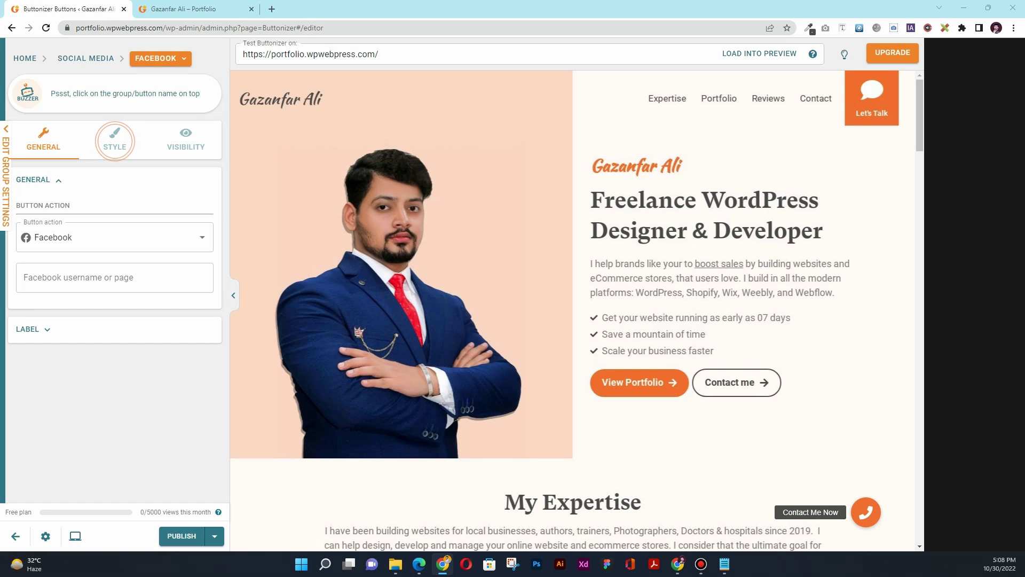
pyautogui.click(143, 276)
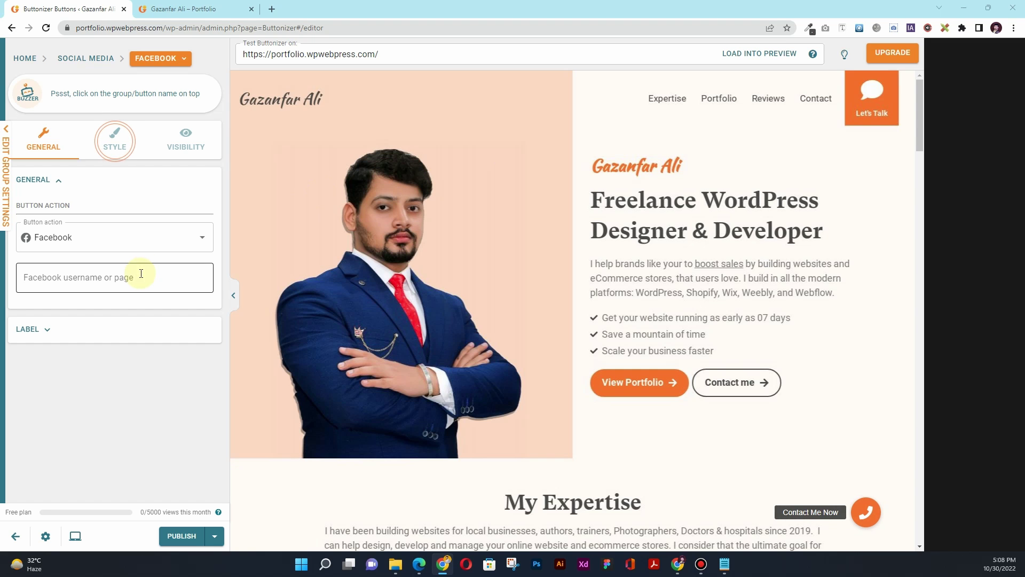
pyautogui.write('https://www.facebook.com/elliagazanfar')
pyautogui.click(106, 380)
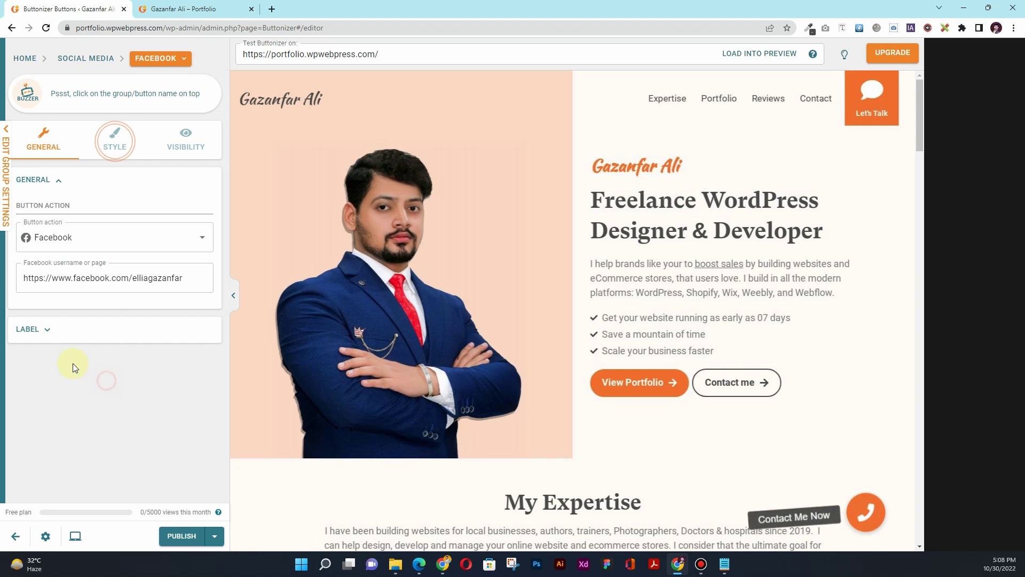
# Change the Facebook button's label from 'Add me on Facebook!' to 'Follow me on Facebook!'
pyautogui.click(52, 330)
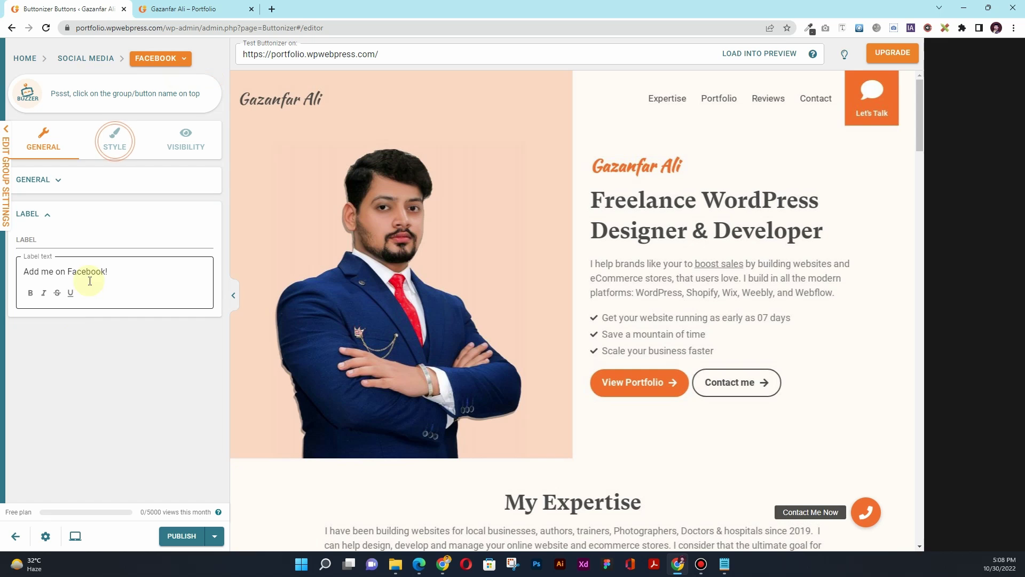
pyautogui.click(867, 512)
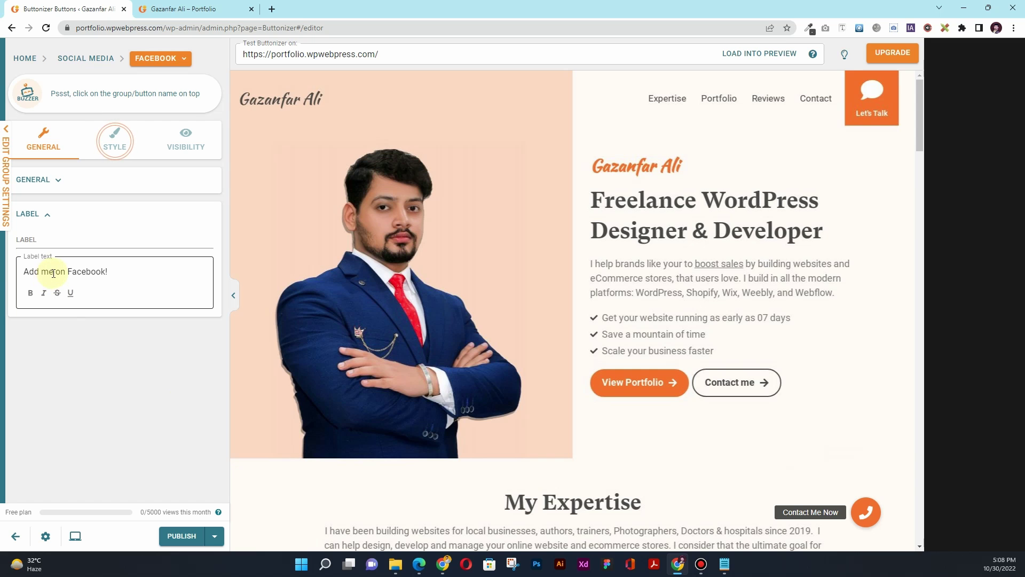
pyautogui.moveTo(53, 273); pyautogui.dragTo(9, 272)
pyautogui.write('Follow me')
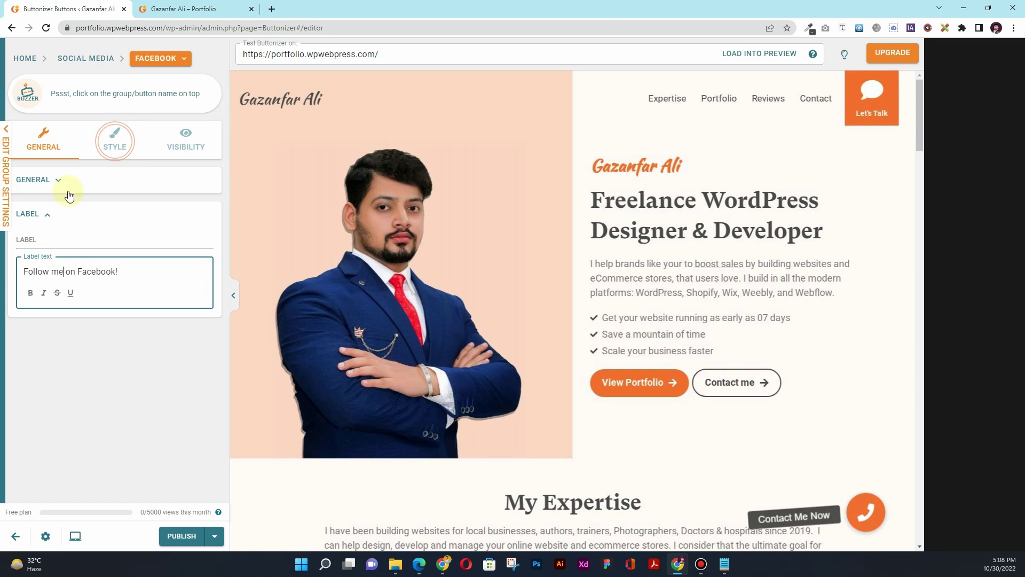
pyautogui.click(116, 151)
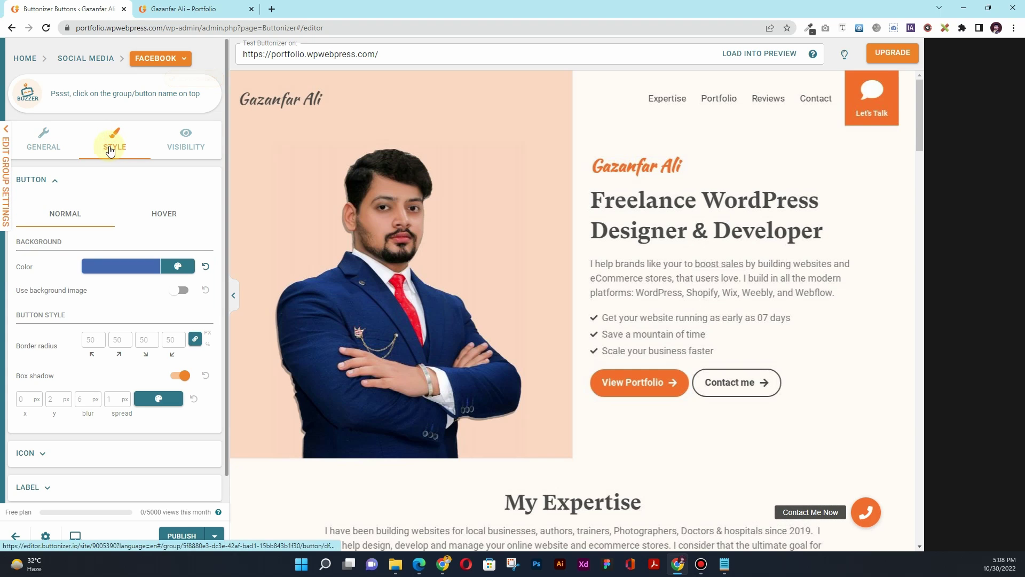
pyautogui.click(127, 339)
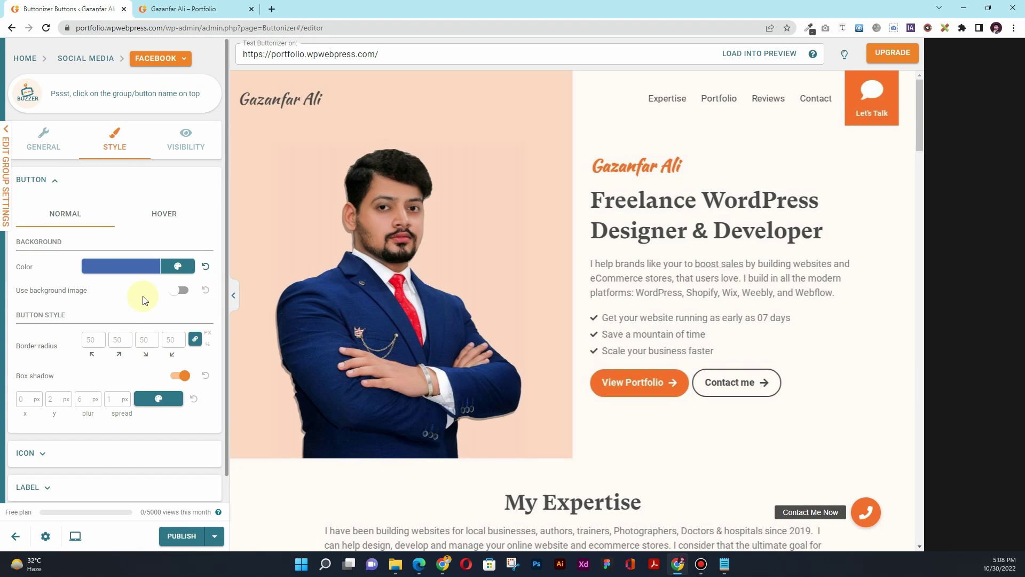
# Enter the WhatsApp Chat button's phone number and start clearing its default message
pyautogui.click(25, 58)
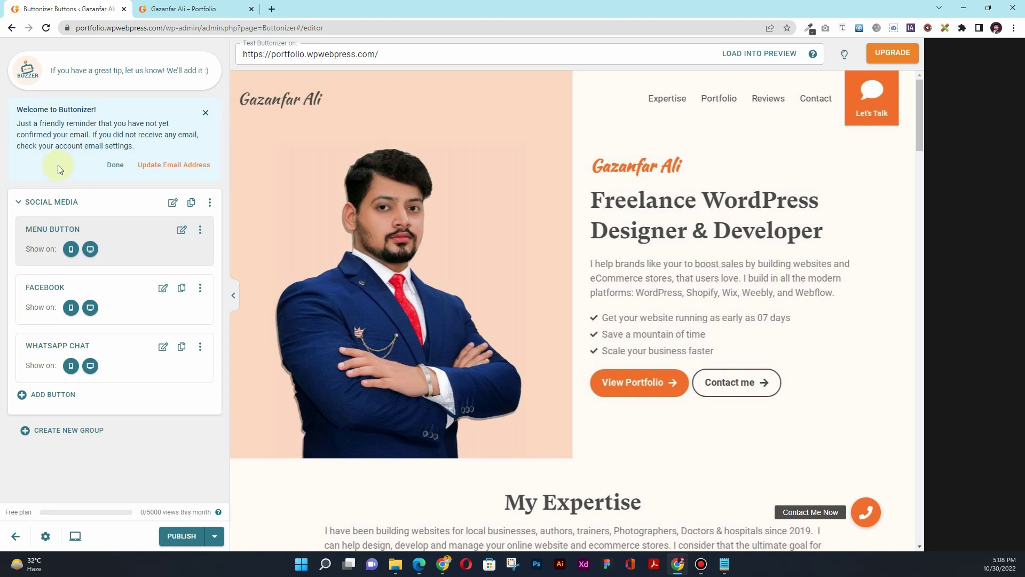
pyautogui.click(163, 347)
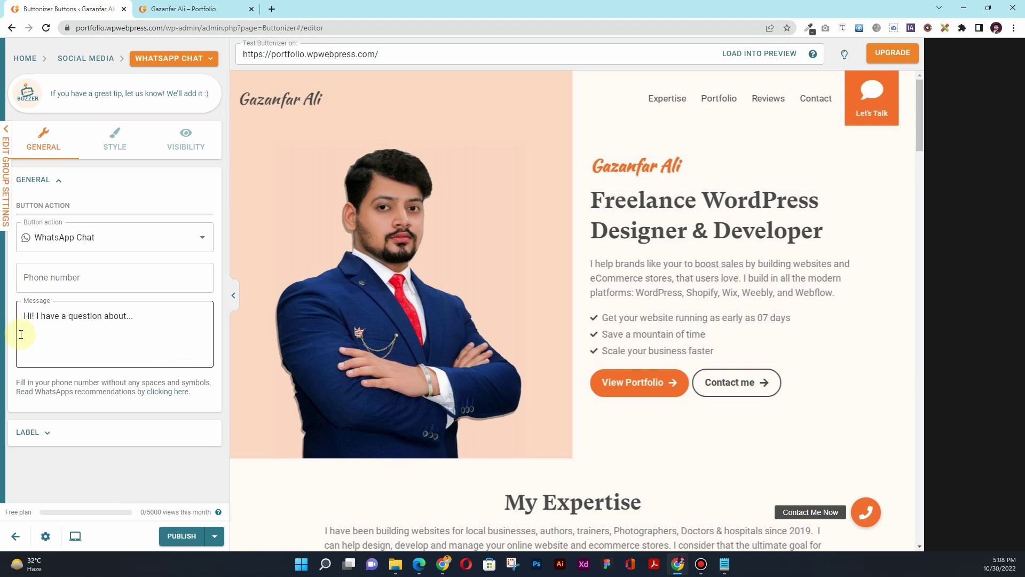
pyautogui.click(56, 278)
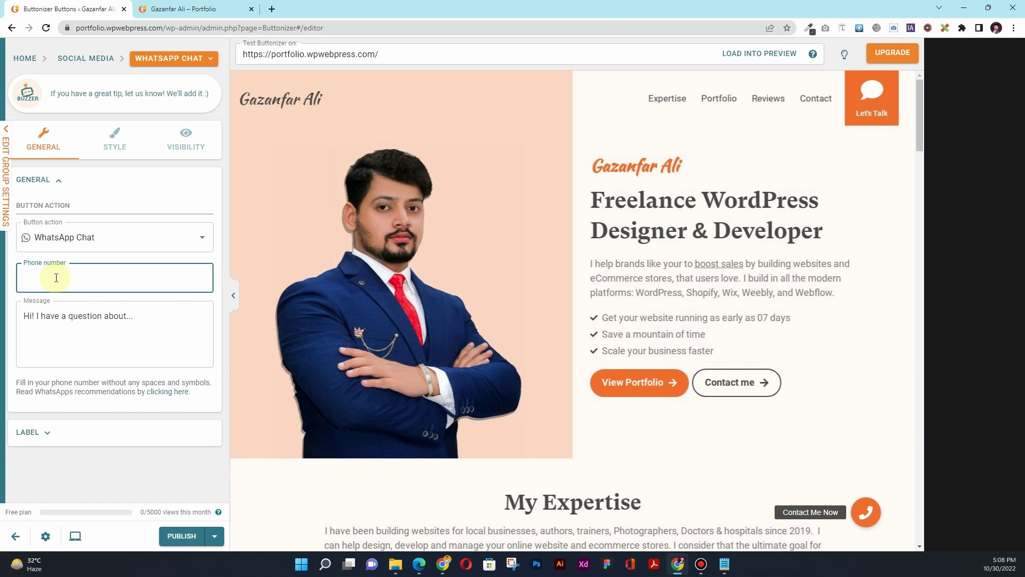
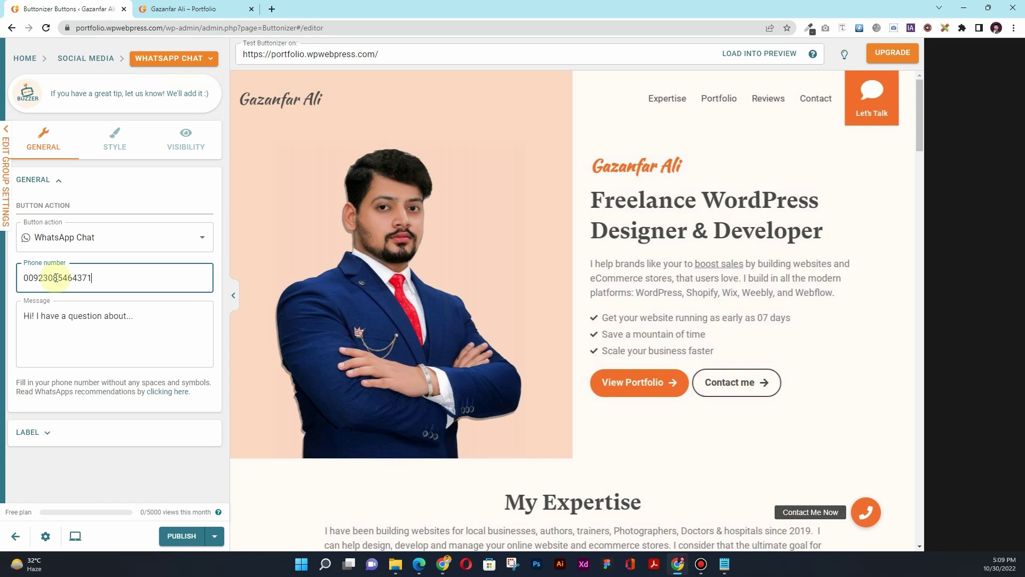
pyautogui.click(69, 330)
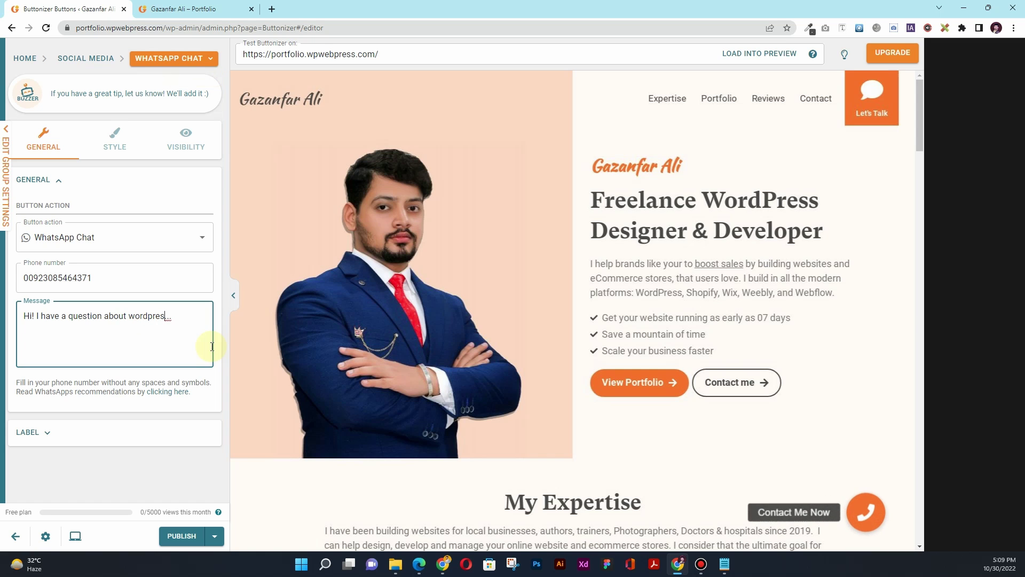
pyautogui.press('BackSpace')
pyautogui.press('BackSpace')
pyautogui.press('BackSpace')
pyautogui.press('BackSpace')
pyautogui.press('BackSpace')
pyautogui.press('BackSpace')
pyautogui.press('BackSpace')
pyautogui.press('BackSpace')
pyautogui.press('BackSpace')
pyautogui.press('BackSpace')
pyautogui.press('BackSpace')
pyautogui.press('BackSpace')
pyautogui.press('BackSpace')
pyautogui.press('BackSpace')
pyautogui.press('BackSpace')
pyautogui.press('BackSpace')
pyautogui.press('BackSpace')
pyautogui.press('BackSpace')
pyautogui.press('BackSpace')
pyautogui.press('BackSpace')
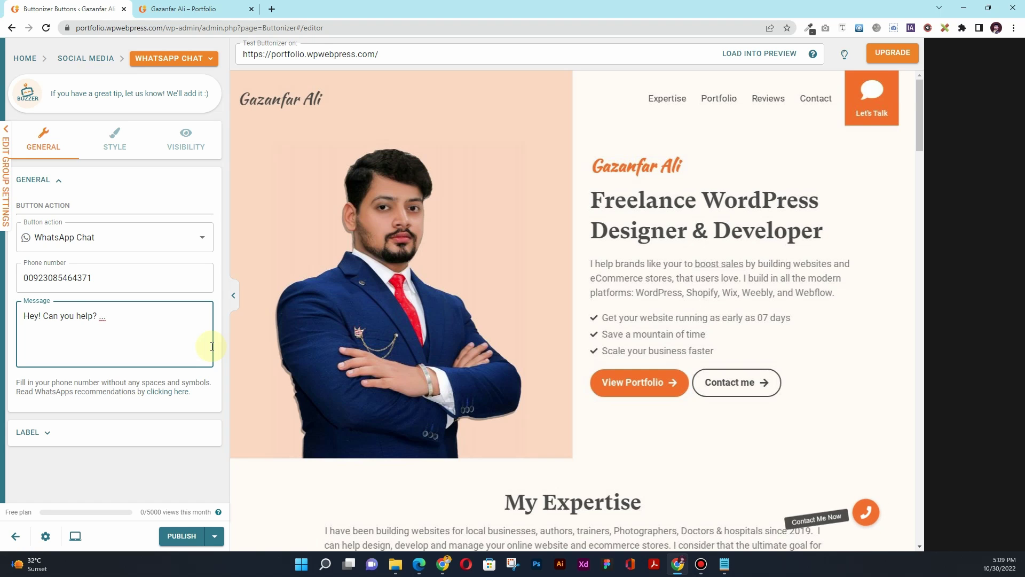
# Check the WhatsApp button and expanded floating menu in the preview, then publish the Buttonizer changes
pyautogui.click(110, 141)
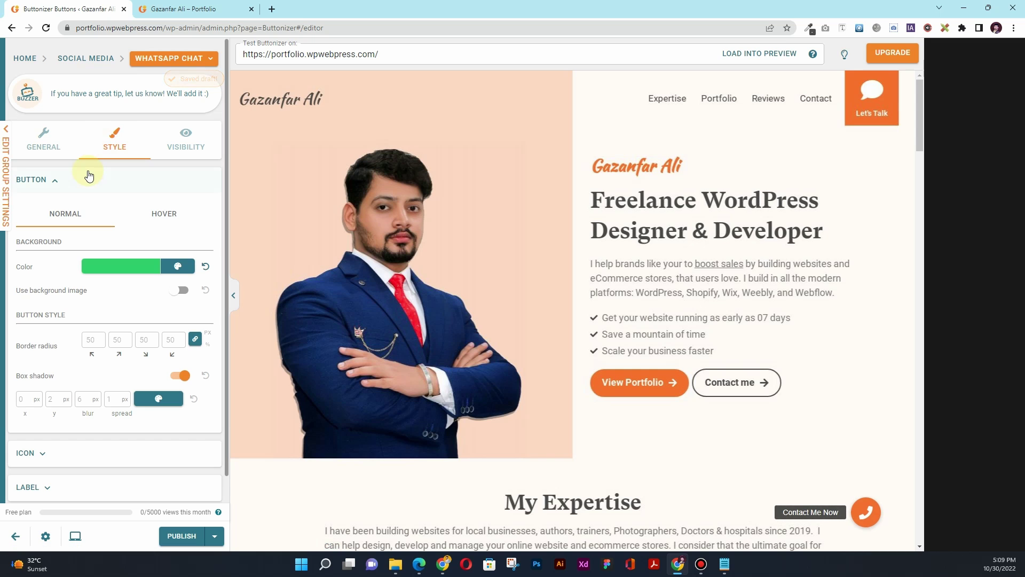
pyautogui.click(867, 511)
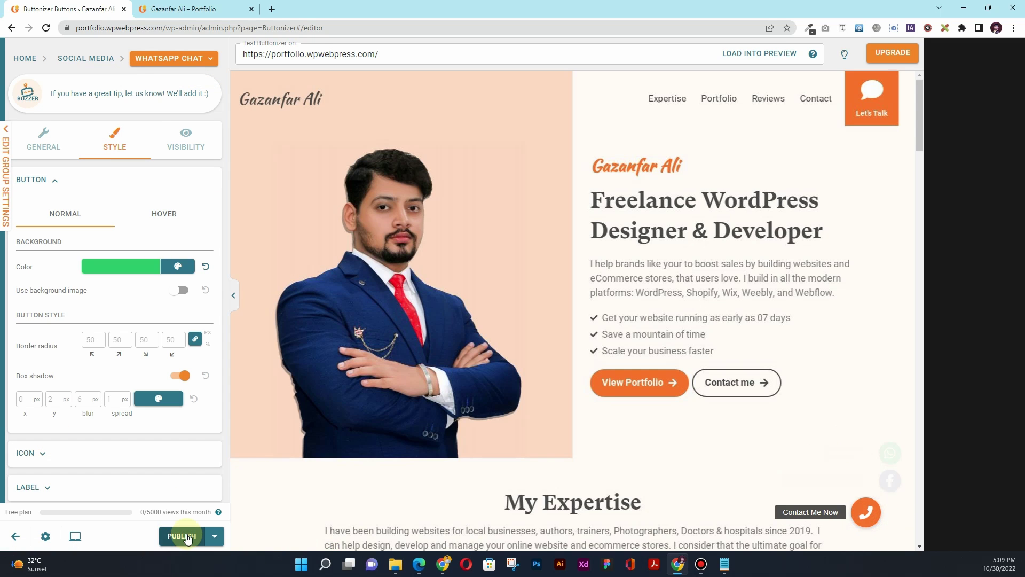
pyautogui.click(188, 537)
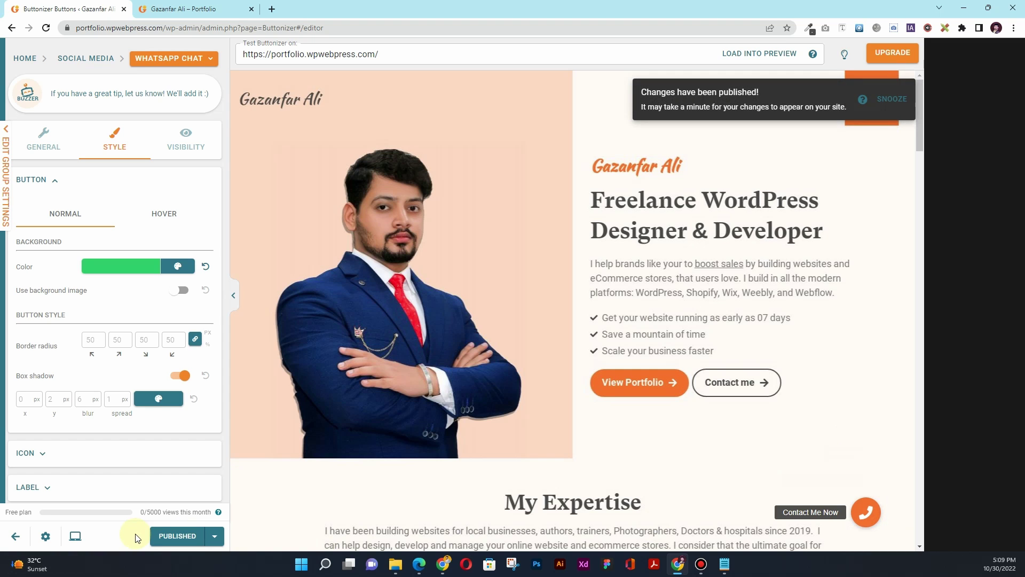